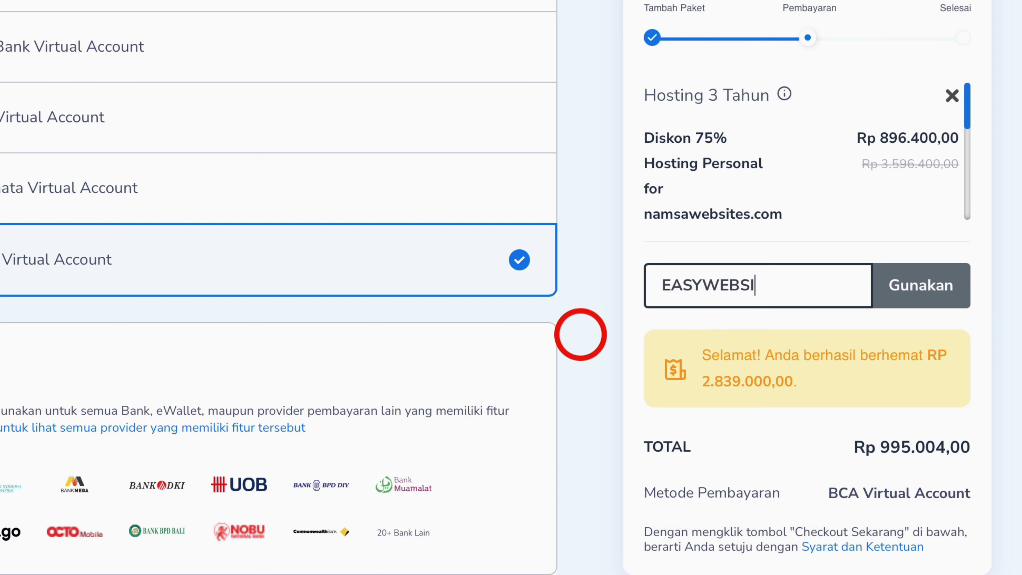
# Apply the EASYWEBSI coupon to drop the total to Rp 895.504,00, then proceed to checkout login
pyautogui.click(939, 297)
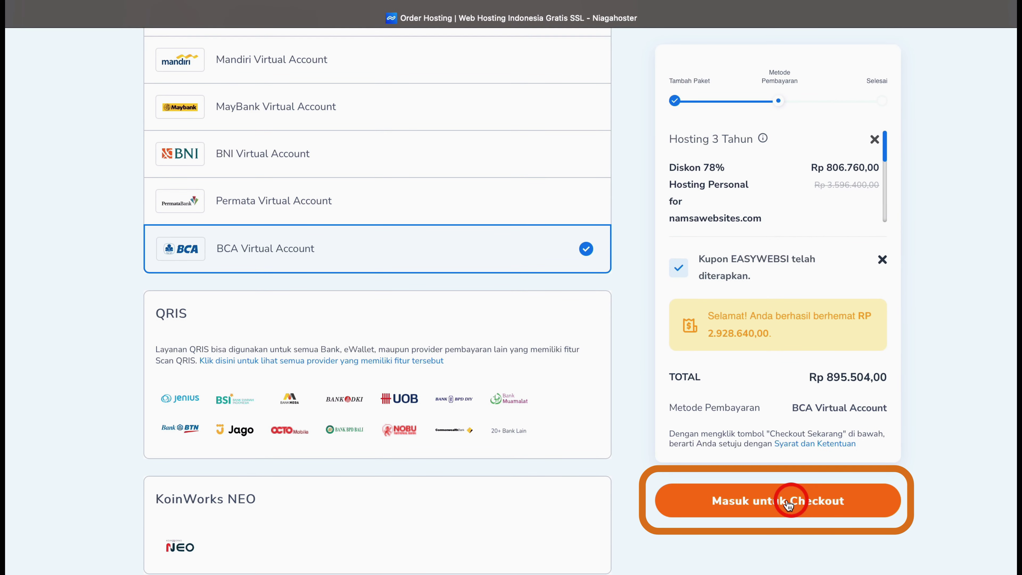
pyautogui.click(783, 508)
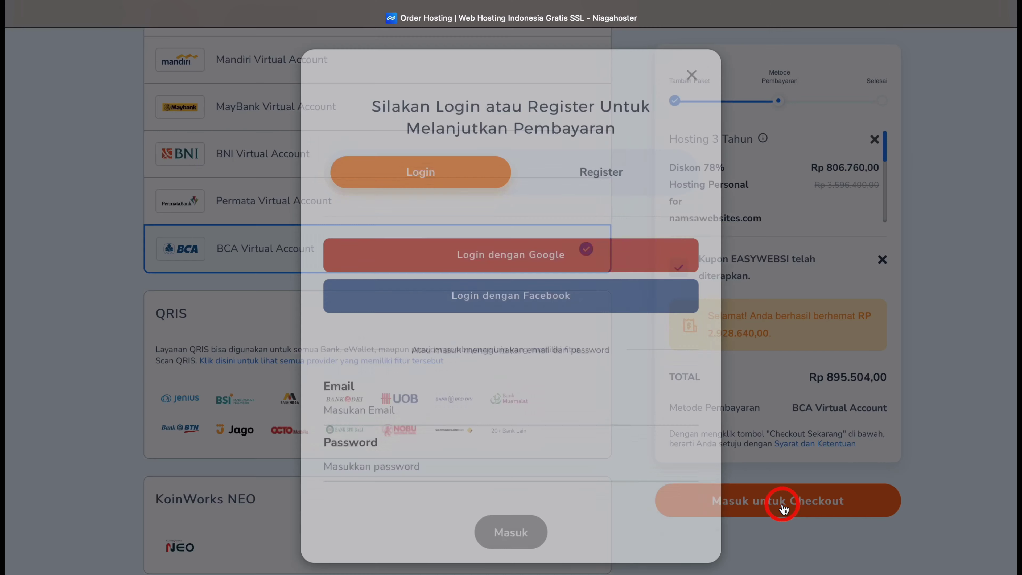
# Register a new customer account and place the hosting order, reaching the BCA invoice
pyautogui.click(613, 178)
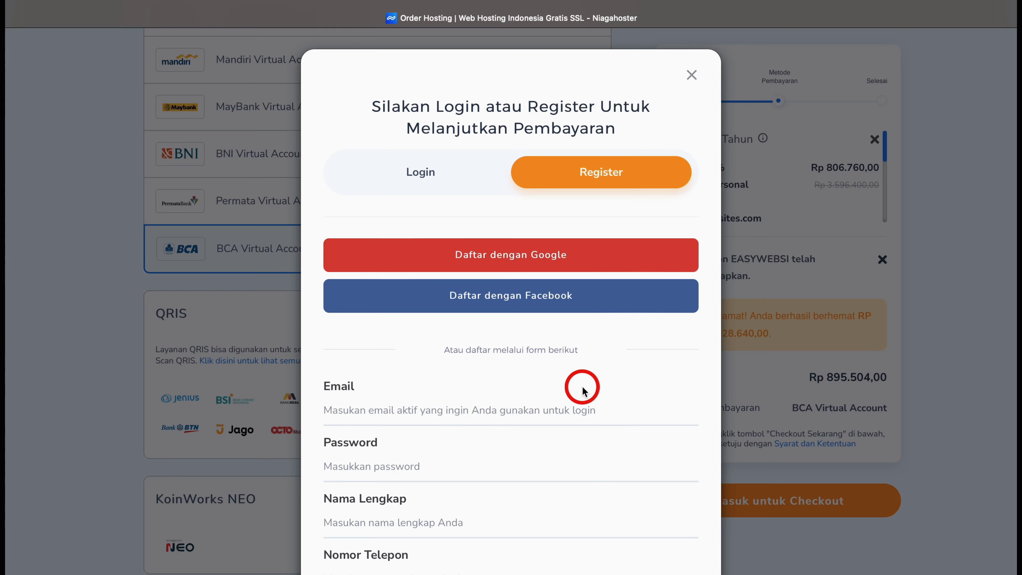
pyautogui.scroll(-6, 584, 391)
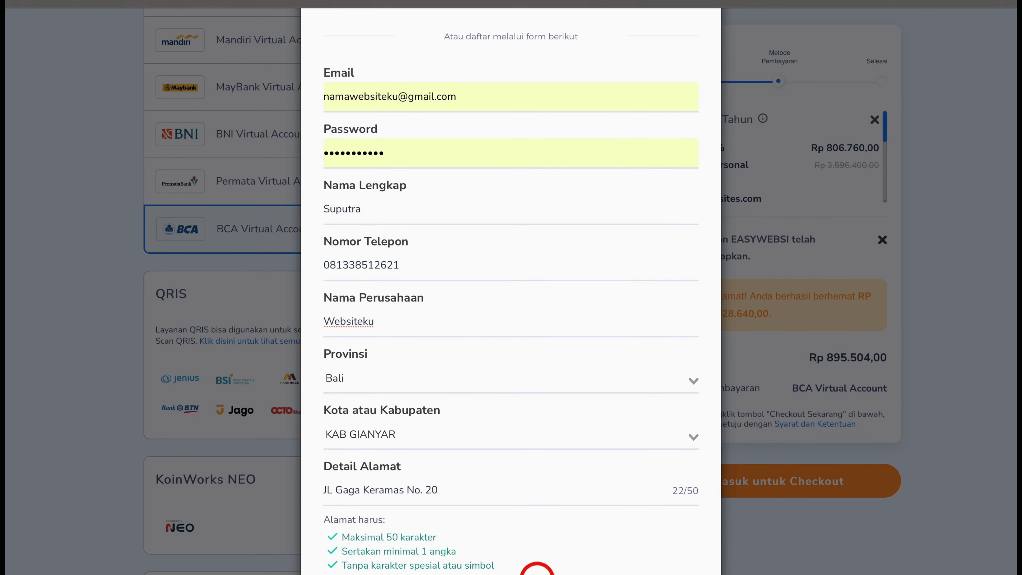
pyautogui.scroll(-3, 537, 567)
pyautogui.click(521, 566)
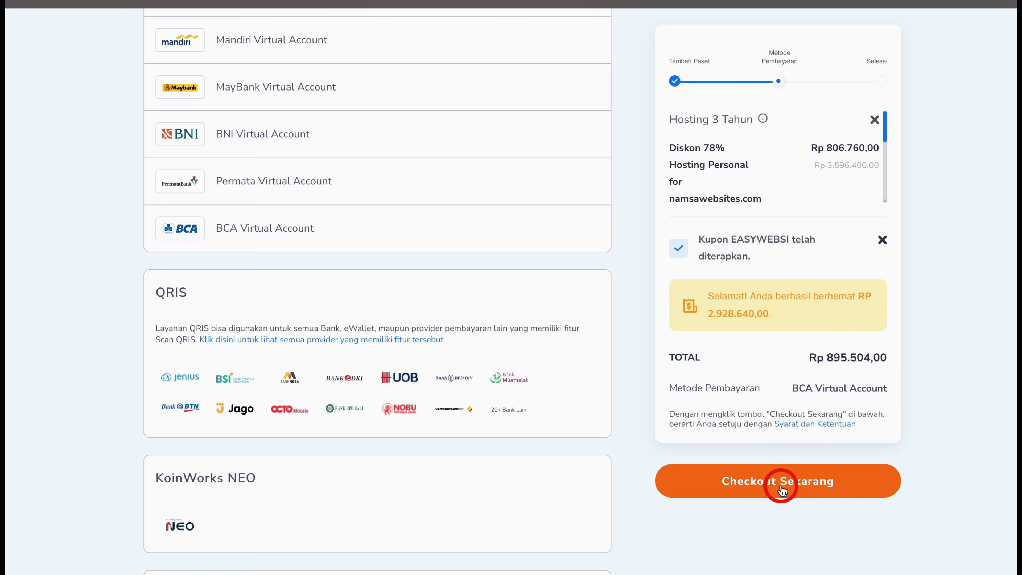
pyautogui.click(781, 488)
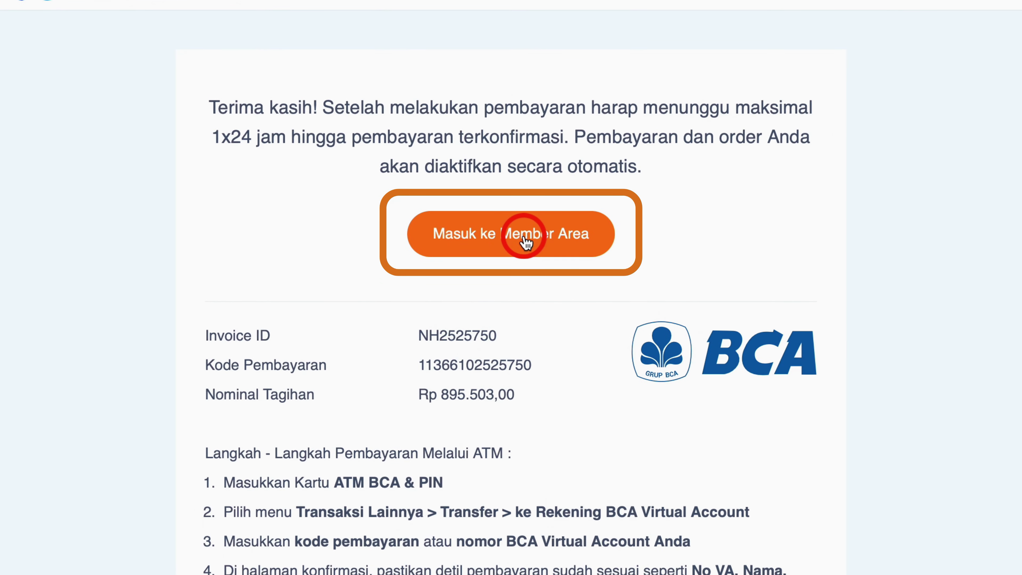
# Manage the namawebsites.com cPanel hosting from the member area and show all cPanel features
pyautogui.click(525, 242)
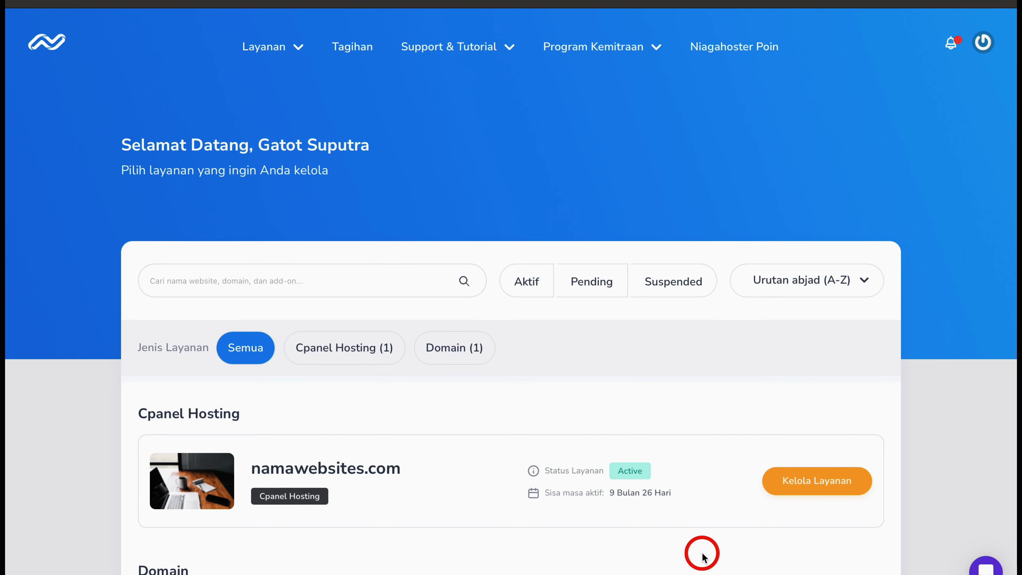
pyautogui.scroll(-5, 703, 557)
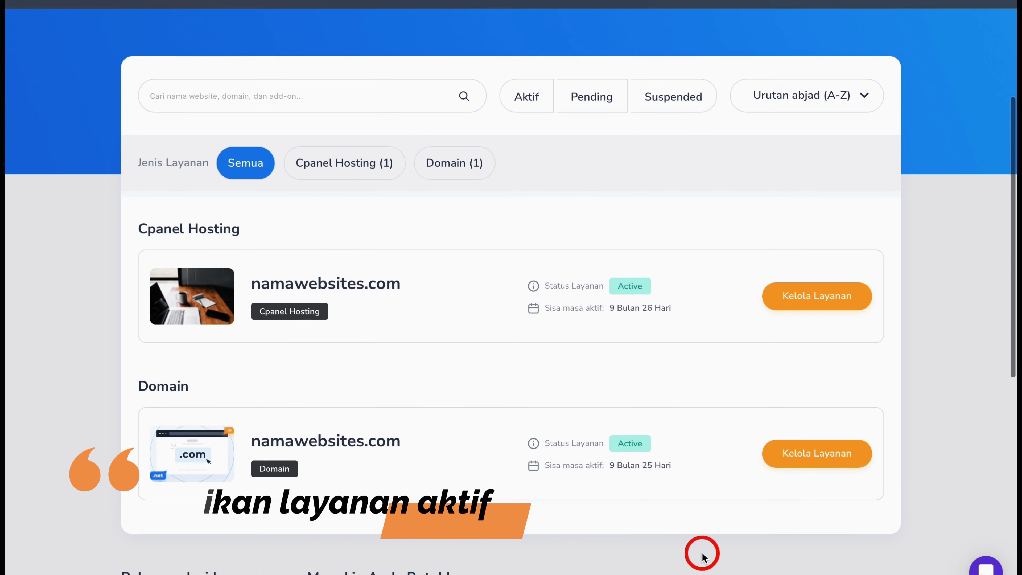
pyautogui.click(808, 295)
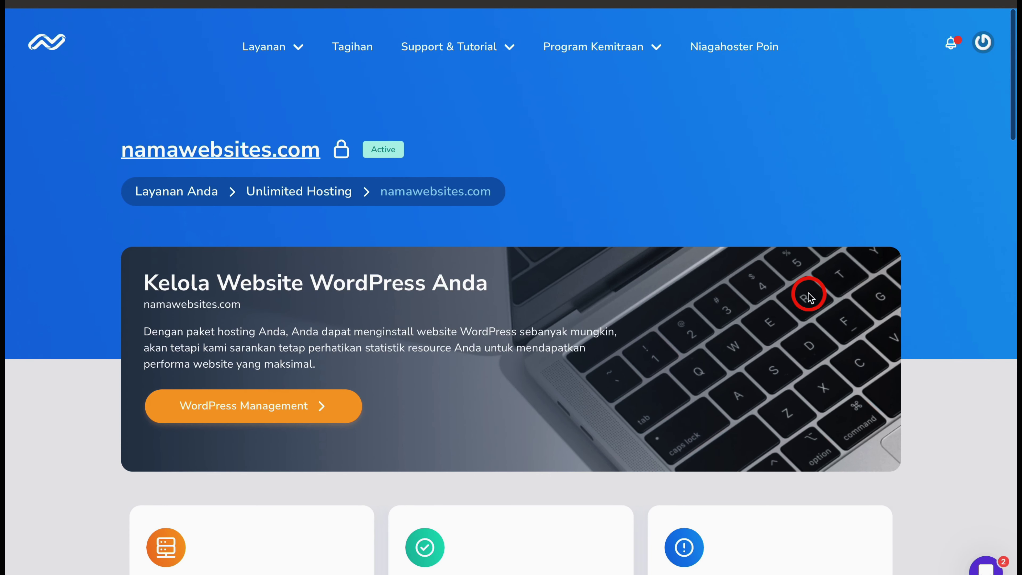
pyautogui.scroll(-20, 809, 298)
pyautogui.scroll(-5, 809, 297)
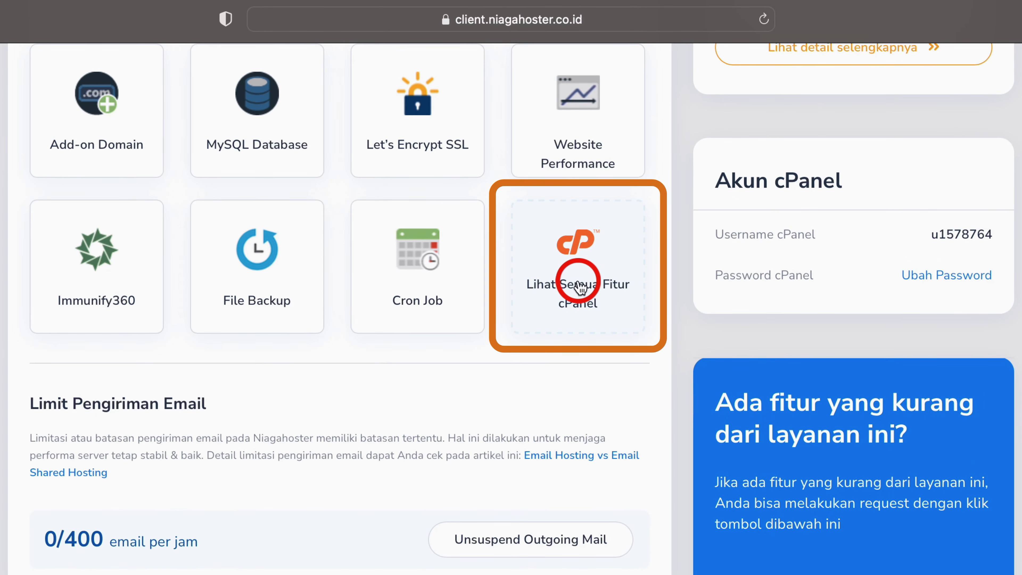
pyautogui.click(579, 287)
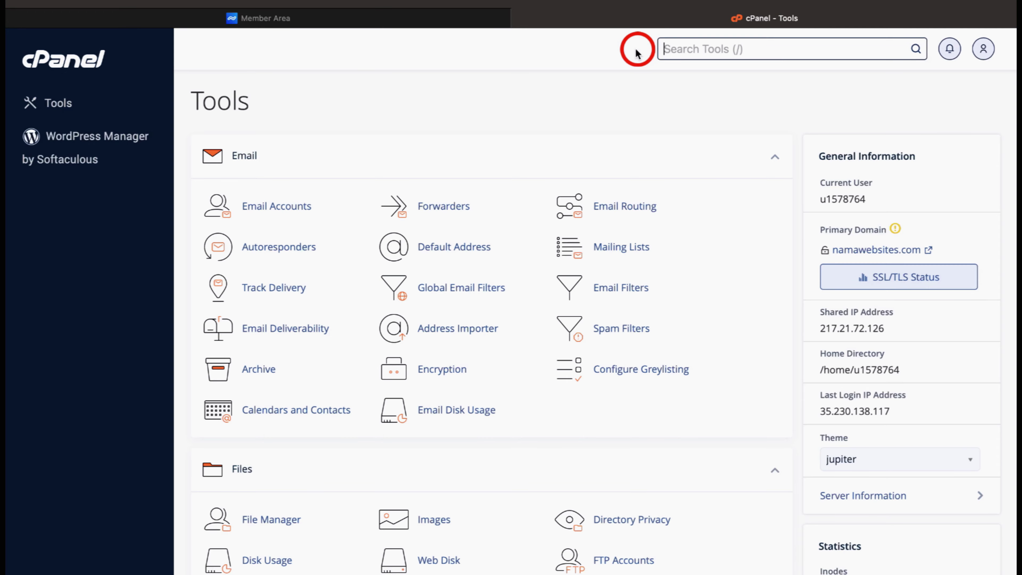
# Find Let's Encrypt SSL via 'ssl' and start issuing a certificate for namawebsites.com
pyautogui.write('ssl')
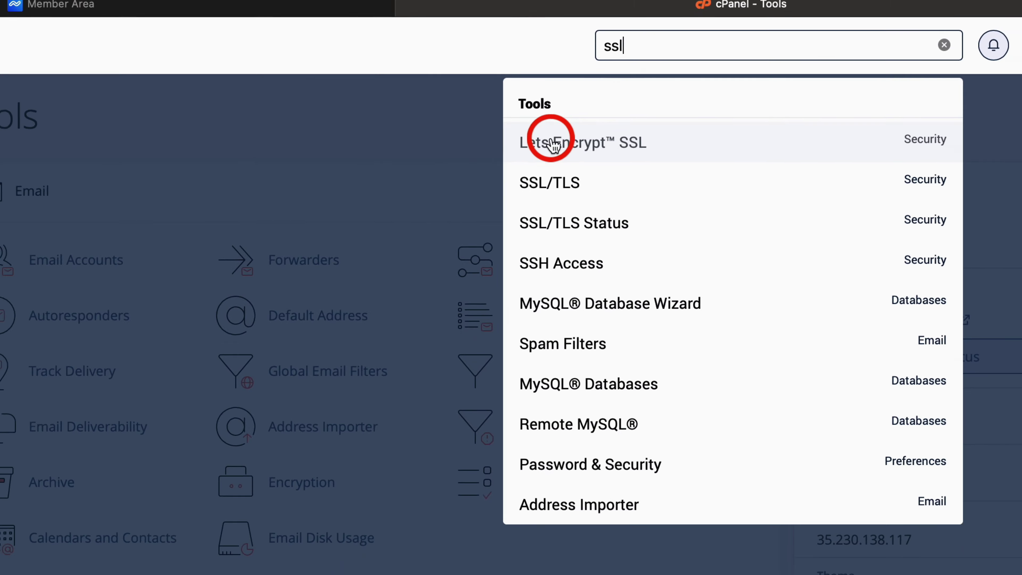
pyautogui.click(550, 146)
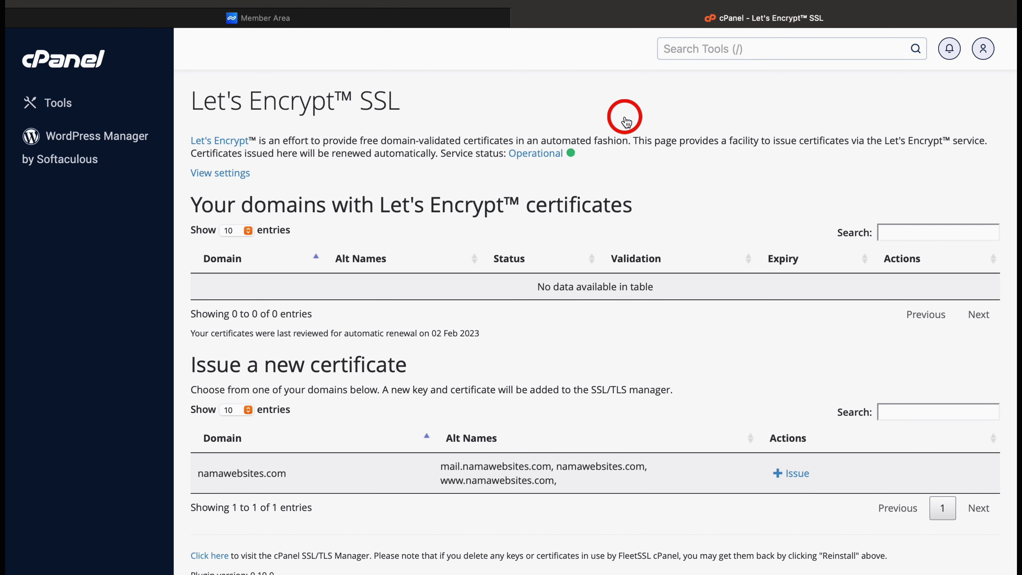
pyautogui.scroll(-3, 626, 121)
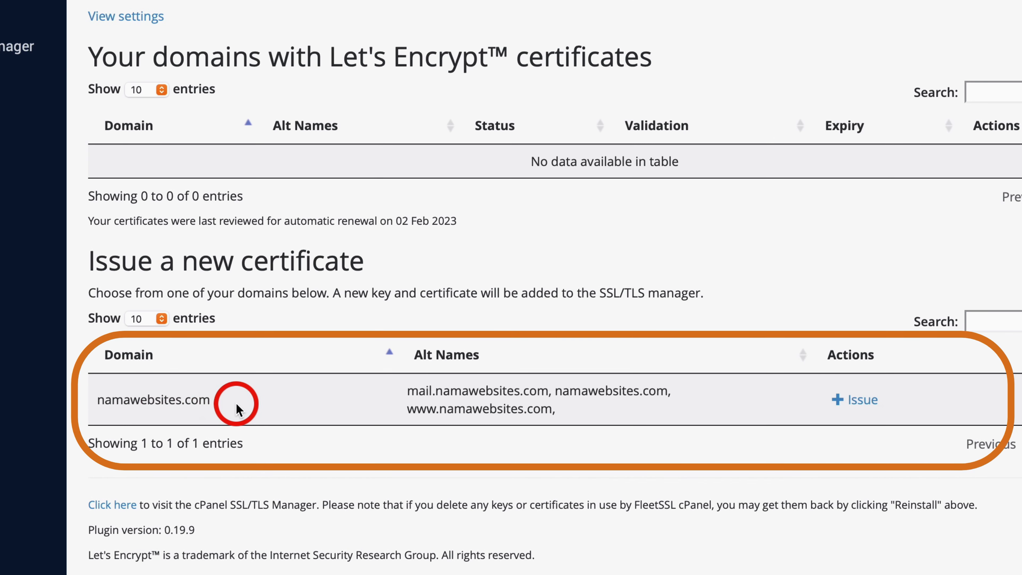
pyautogui.click(843, 406)
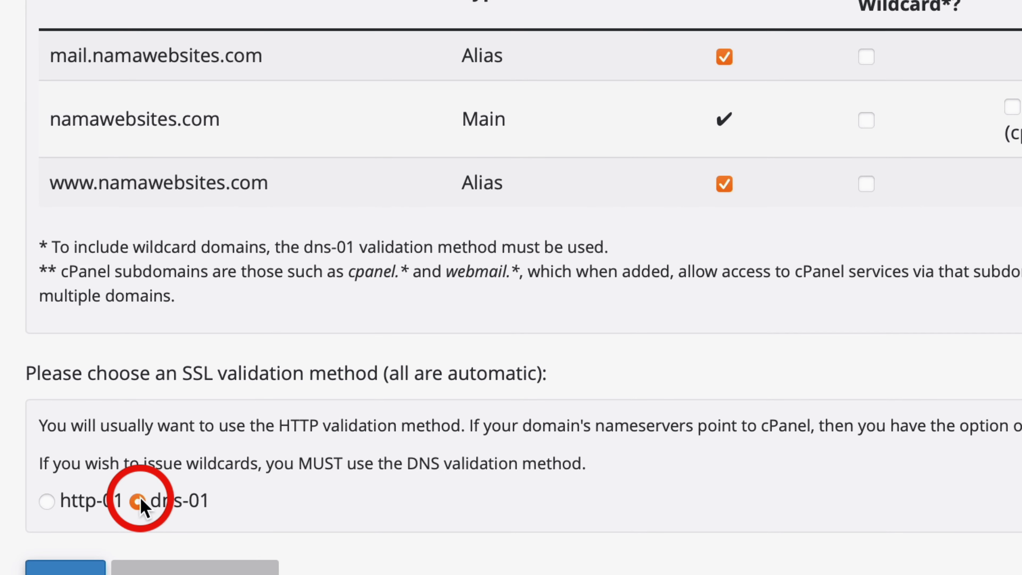
# Include mail, main and www wildcards plus cPanel subdomains, issue via dns-01, return to list
pyautogui.click(642, 146)
pyautogui.click(653, 209)
pyautogui.click(654, 273)
pyautogui.click(795, 201)
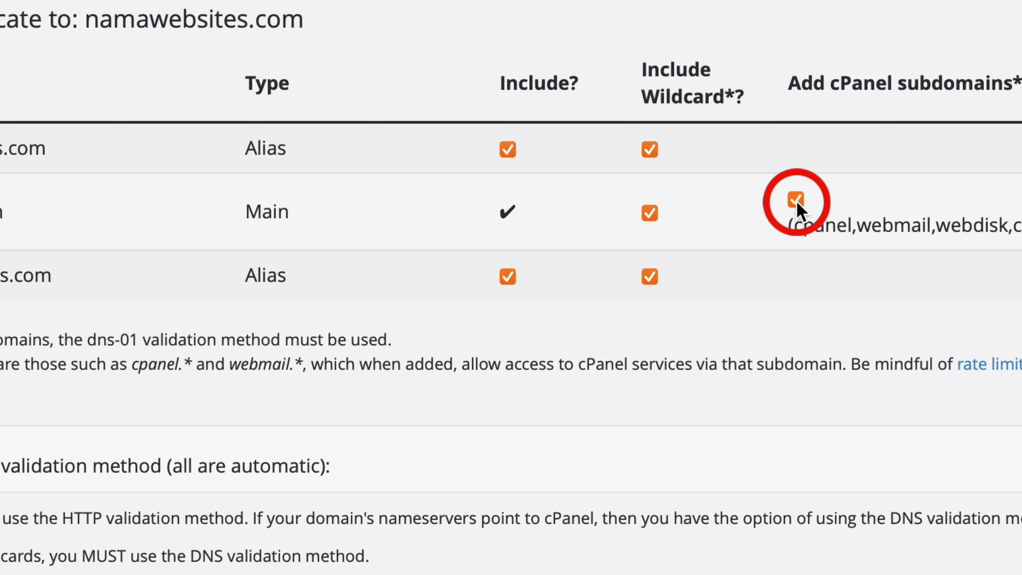
pyautogui.click(160, 441)
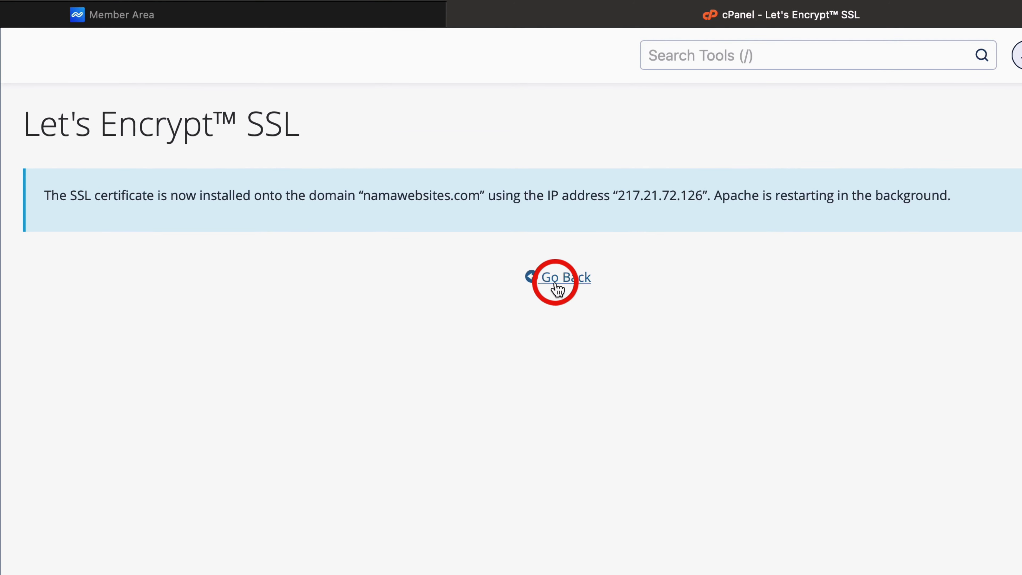
pyautogui.click(557, 287)
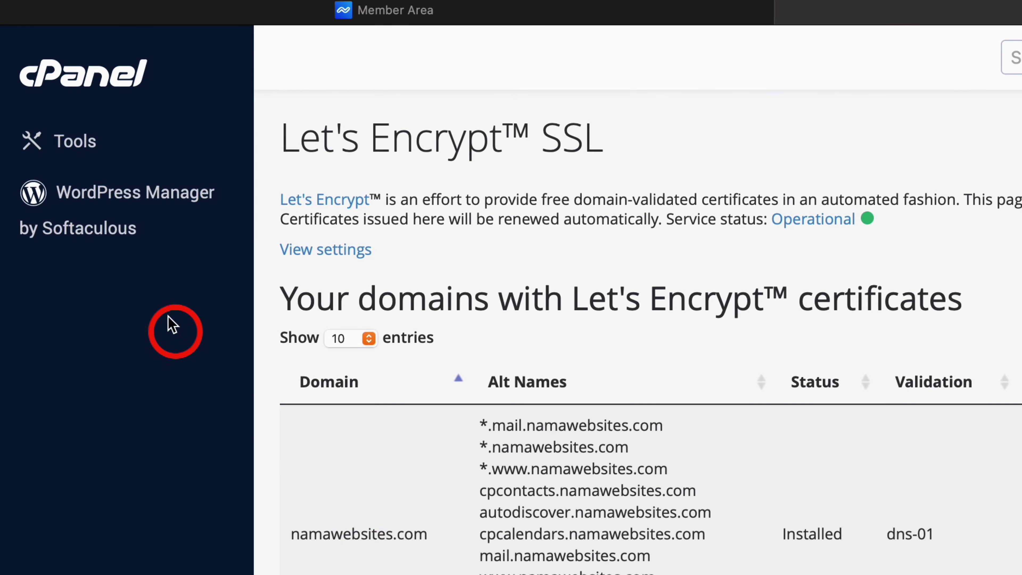
# From the cPanel home, search 'wordpress' and open WordPress Manager by Softaculous
pyautogui.click(108, 87)
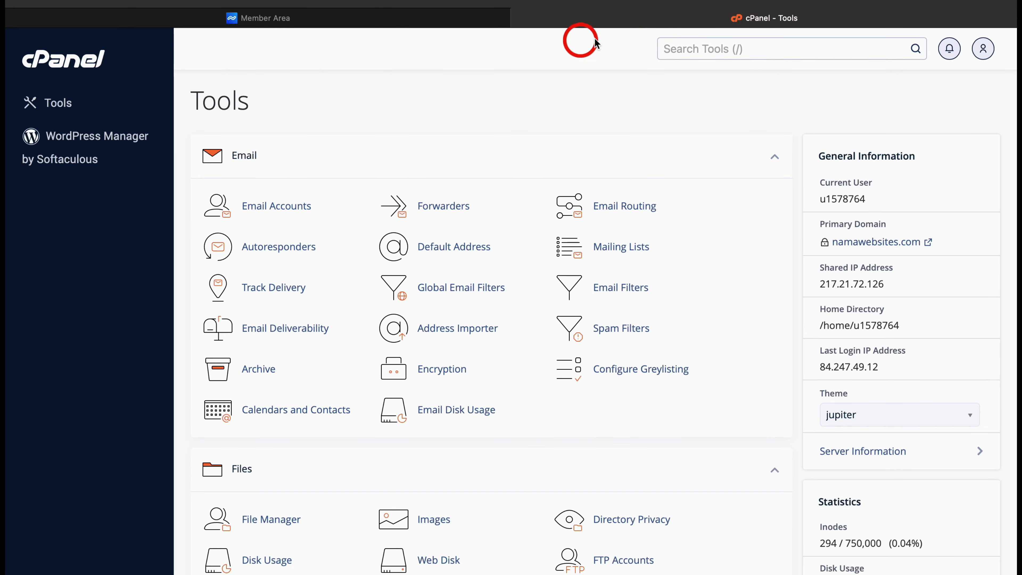
pyautogui.click(683, 47)
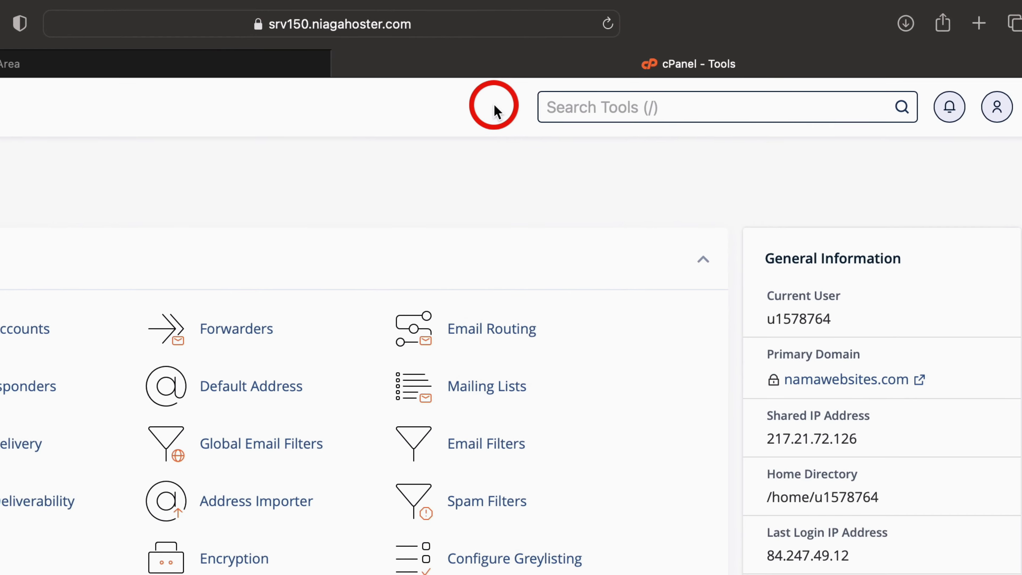
pyautogui.write('wordpress')
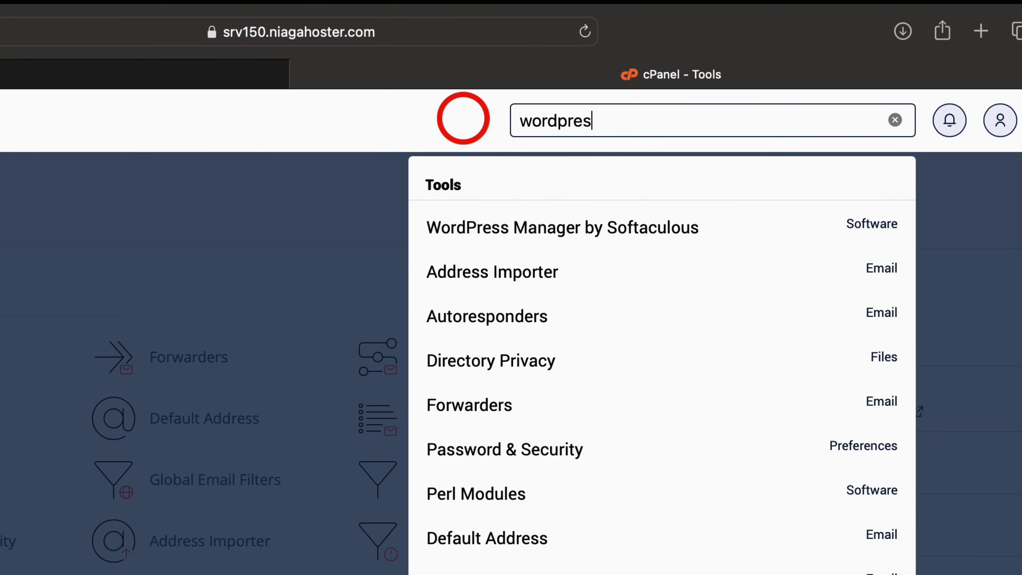
pyautogui.click(477, 233)
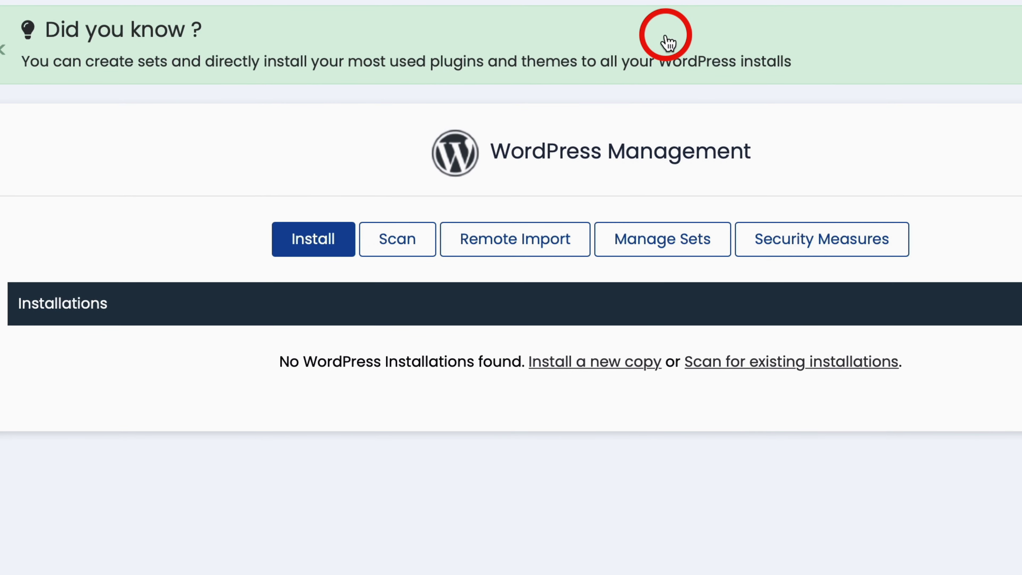
pyautogui.click(309, 241)
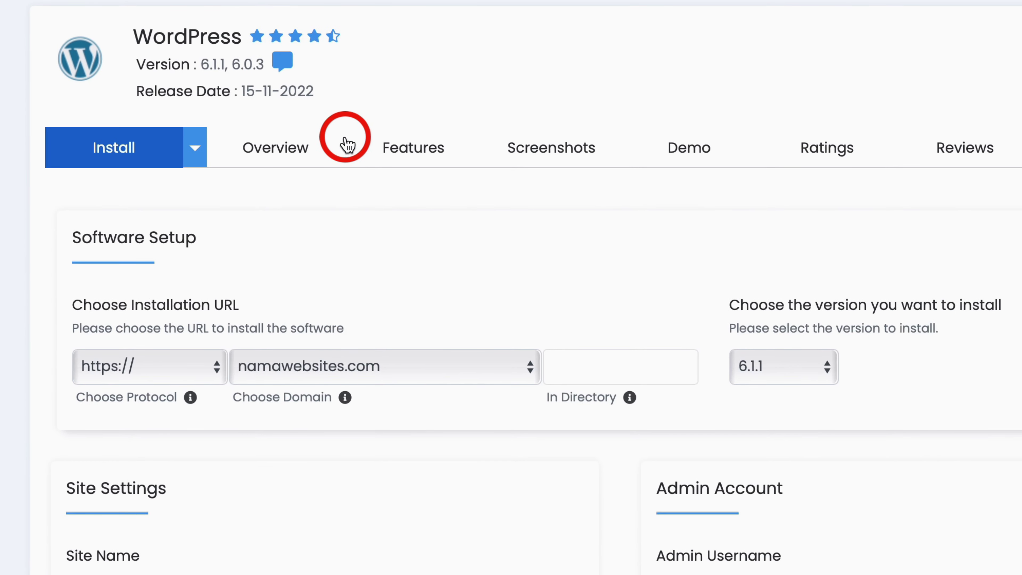
pyautogui.scroll(-5, 322, 240)
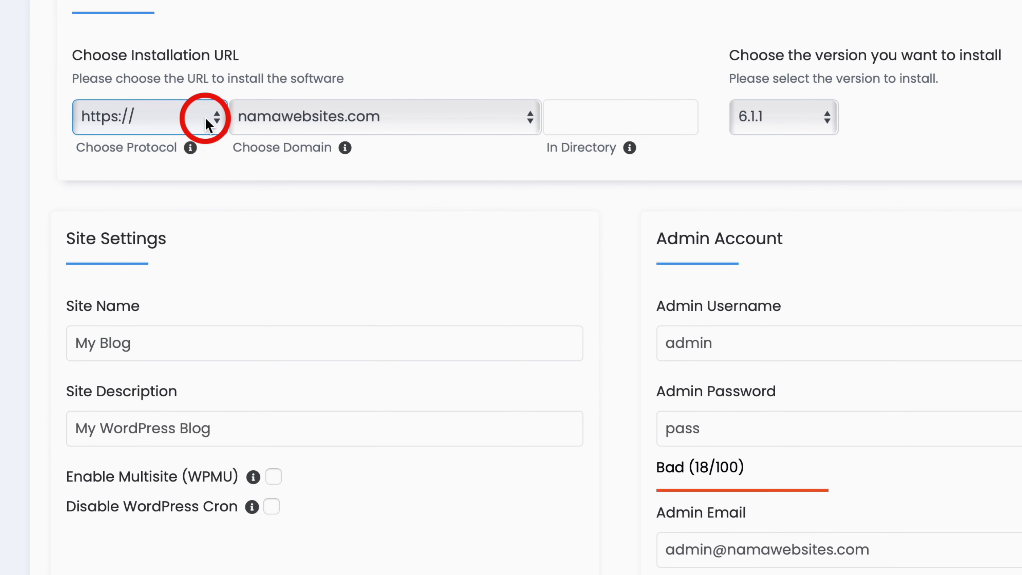
pyautogui.click(207, 118)
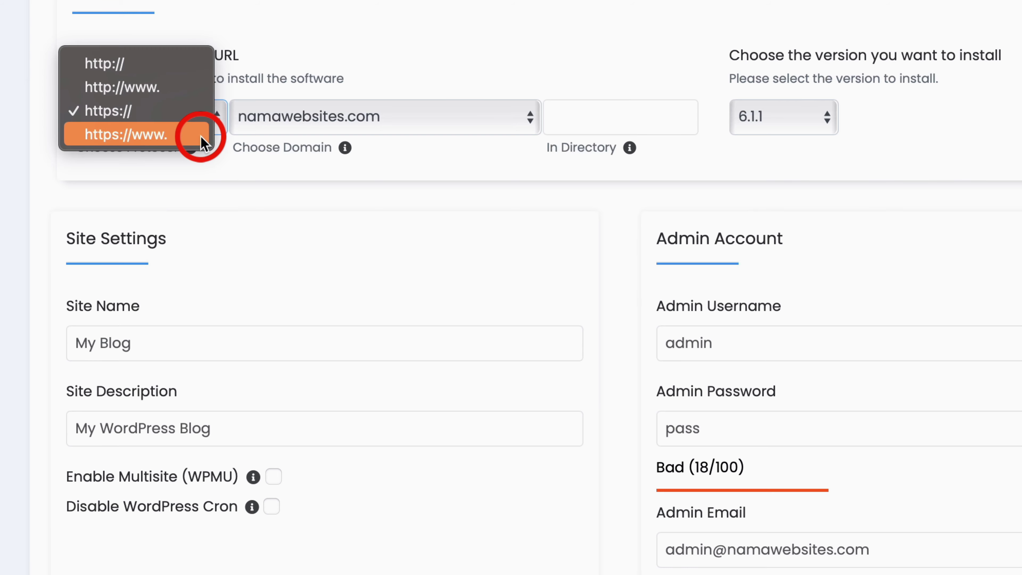
pyautogui.click(197, 119)
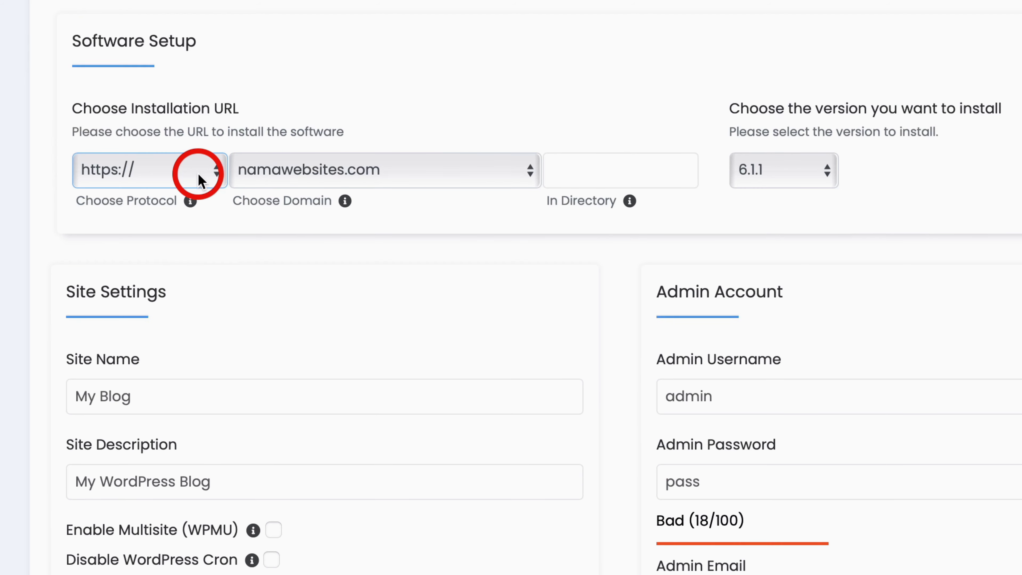
pyautogui.click(458, 171)
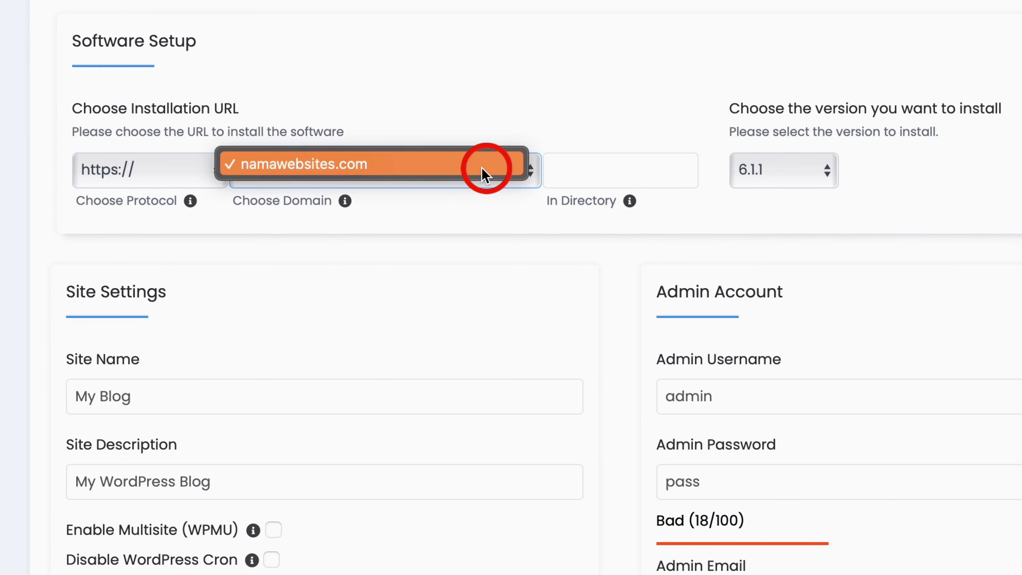
pyautogui.click(508, 214)
pyautogui.click(597, 172)
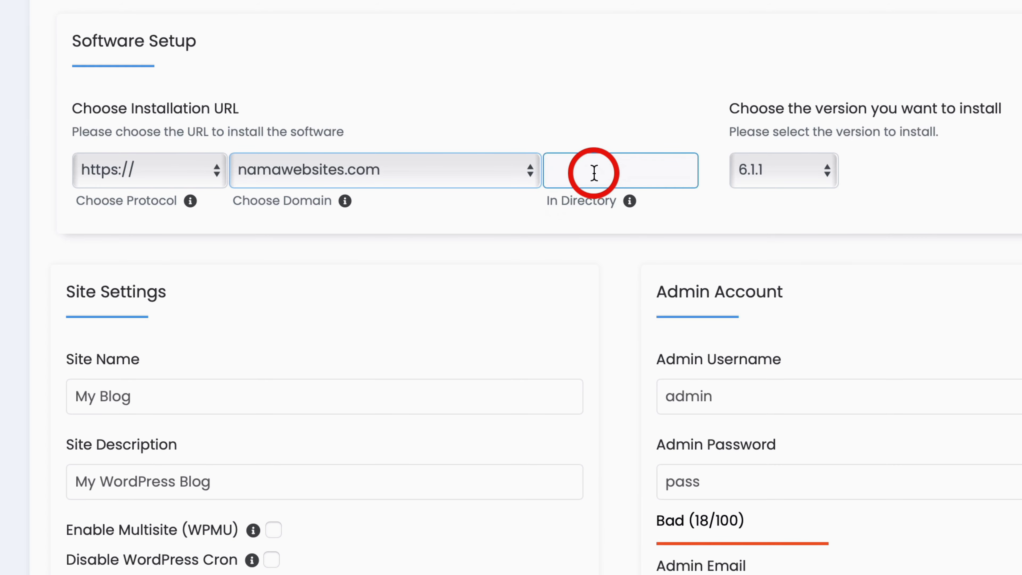
pyautogui.click(799, 176)
pyautogui.click(764, 176)
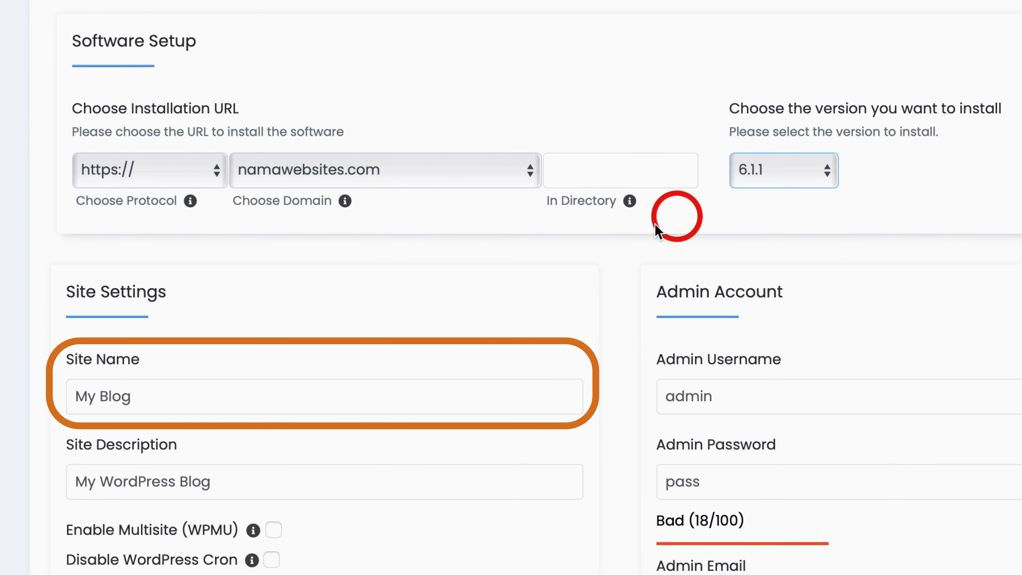
# Replace the default site name My Blog with Nama Website and description Cara Membuat Website
pyautogui.click(328, 392)
pyautogui.press('BackSpace')
pyautogui.press('BackSpace')
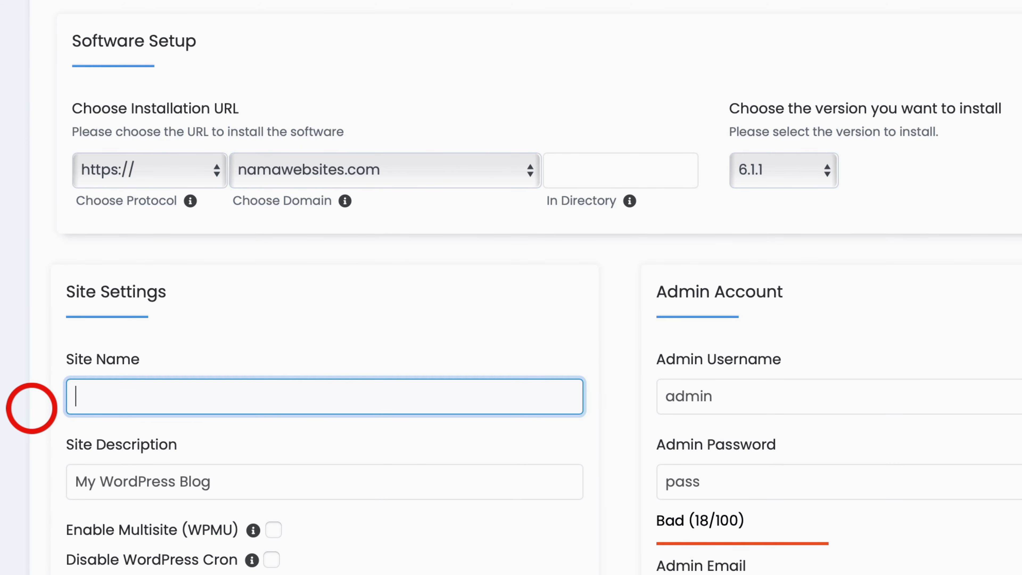
pyautogui.click(225, 483)
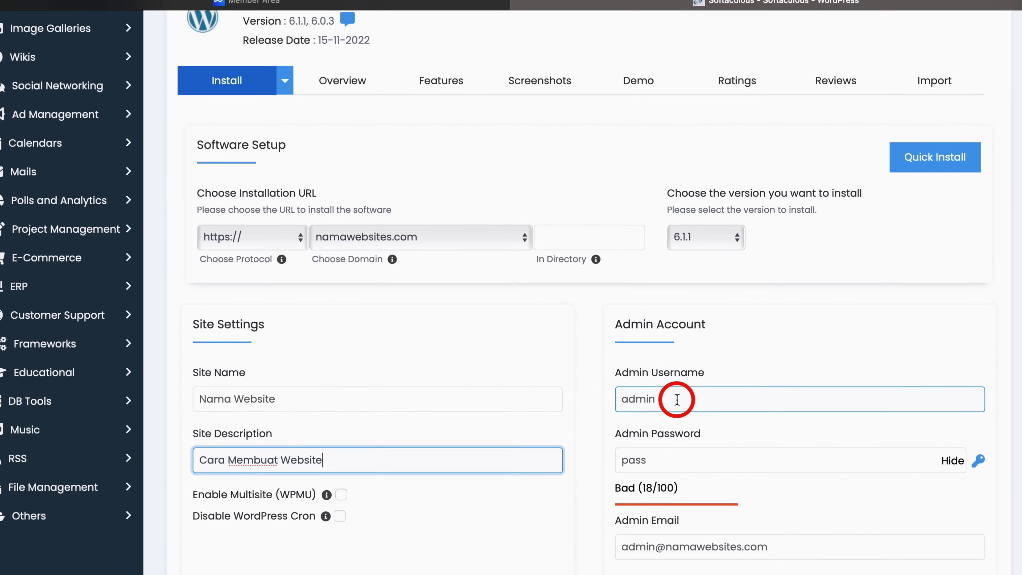
# Enter a new admin username, a strong password and the admin e-mail
pyautogui.click(677, 400)
pyautogui.press('BackSpace')
pyautogui.press('BackSpace')
pyautogui.press('BackSpace')
pyautogui.press('BackSpace')
pyautogui.press('BackSpace')
pyautogui.write('web a')
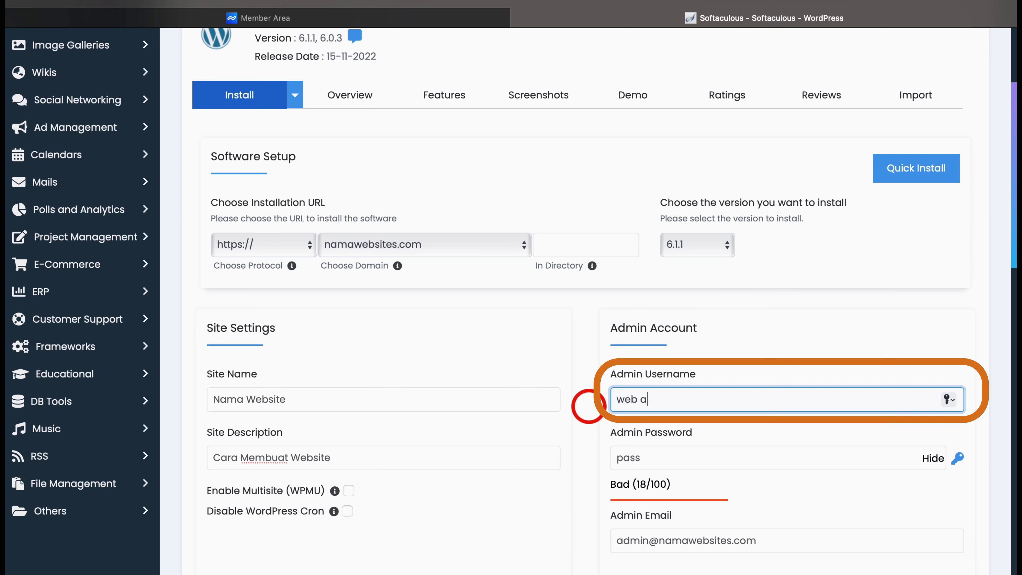
pyautogui.write('dmin')
pyautogui.click(621, 451)
pyautogui.press('BackSpace')
pyautogui.press('BackSpace')
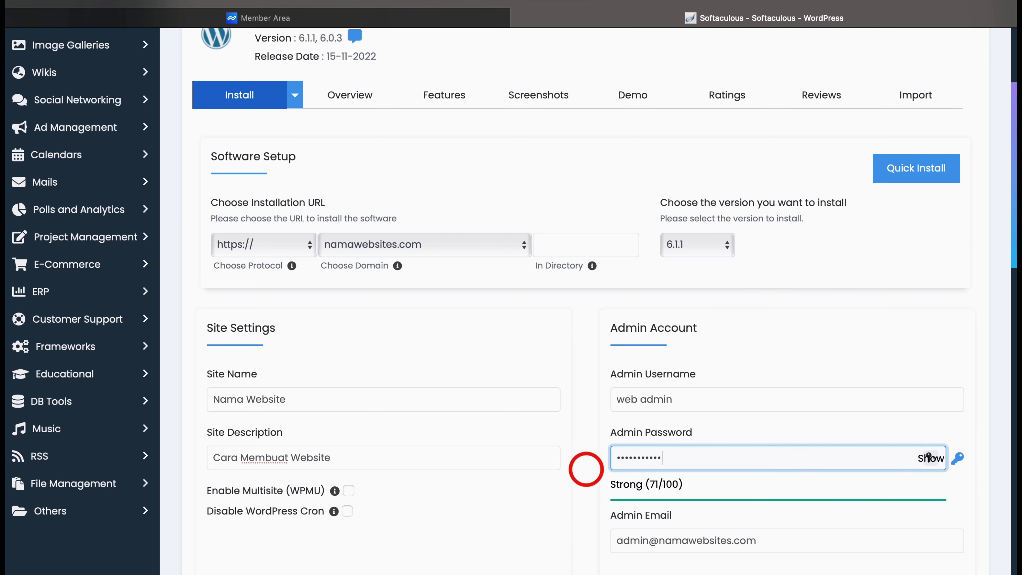
pyautogui.scroll(-4, 586, 469)
pyautogui.tripleClick(622, 406)
pyautogui.press('BackSpace')
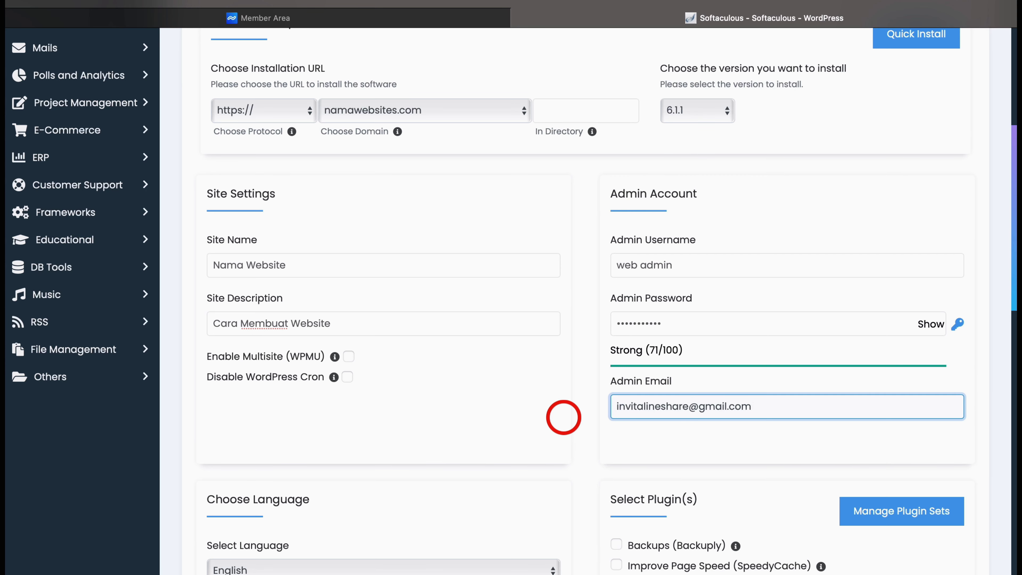
# Add the Classic Editor plugin, enter the notification e-mail address, and run the installation
pyautogui.scroll(-8, 564, 417)
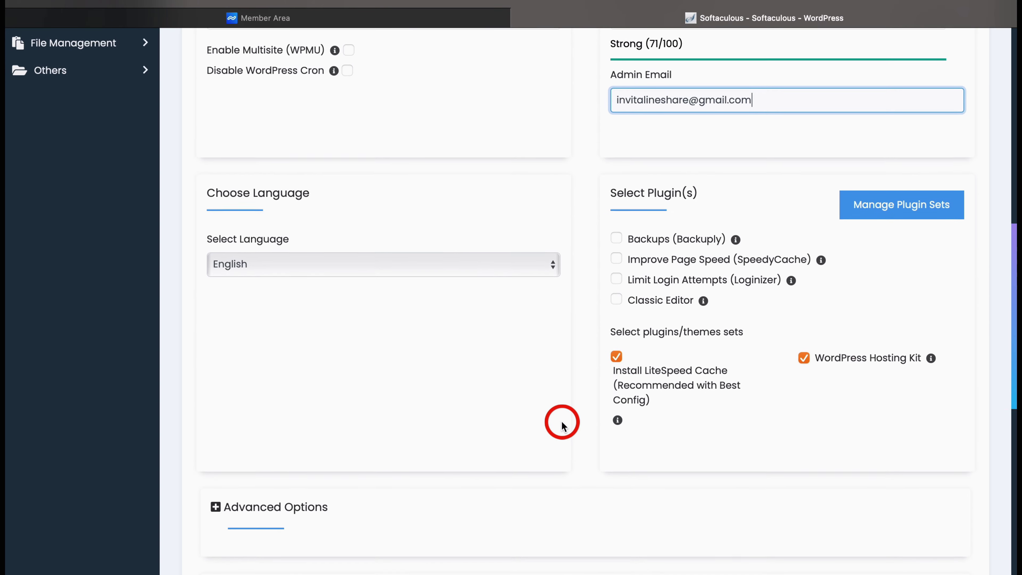
pyautogui.click(617, 298)
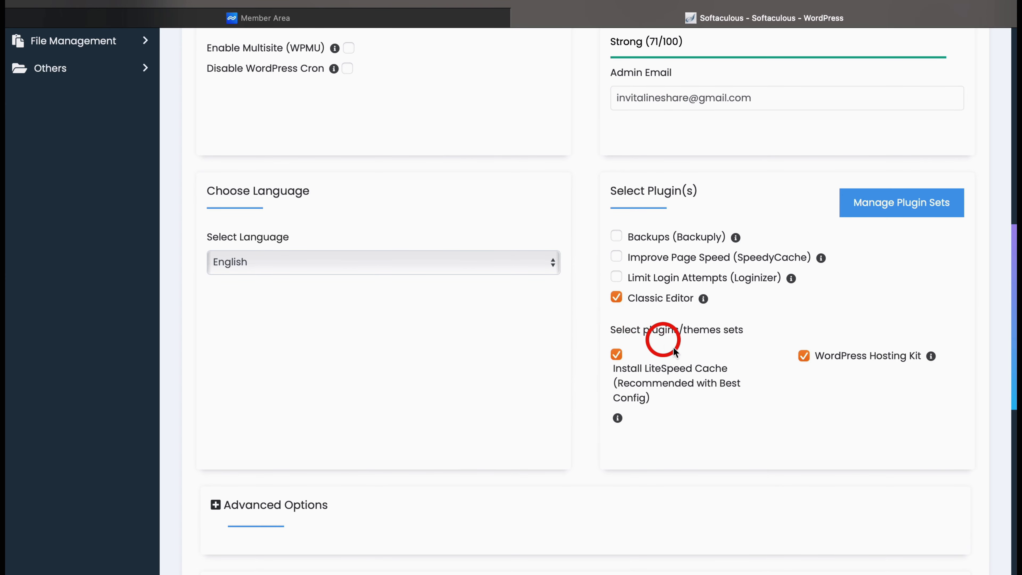
pyautogui.scroll(-10, 738, 454)
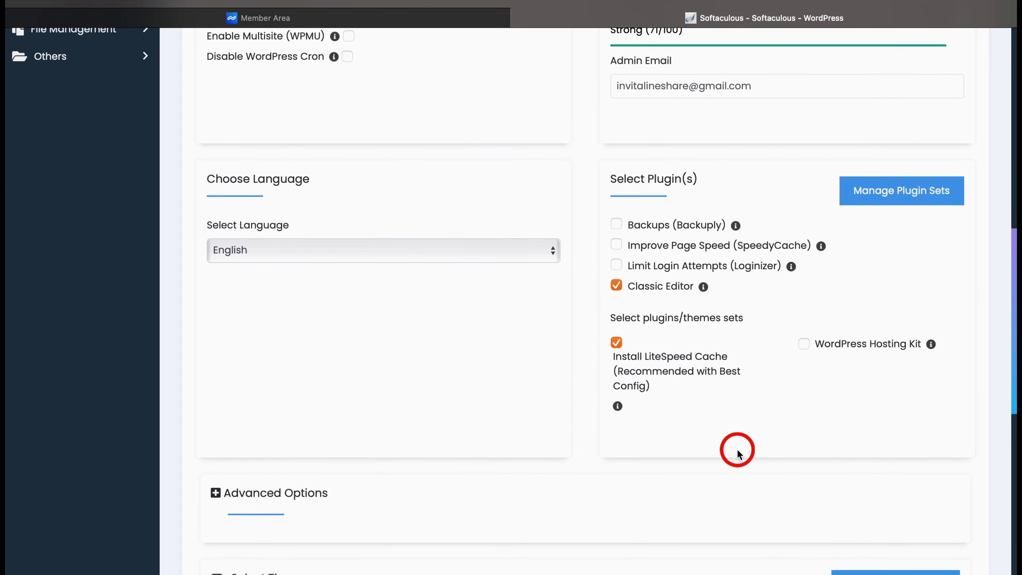
pyautogui.scroll(-3, 737, 454)
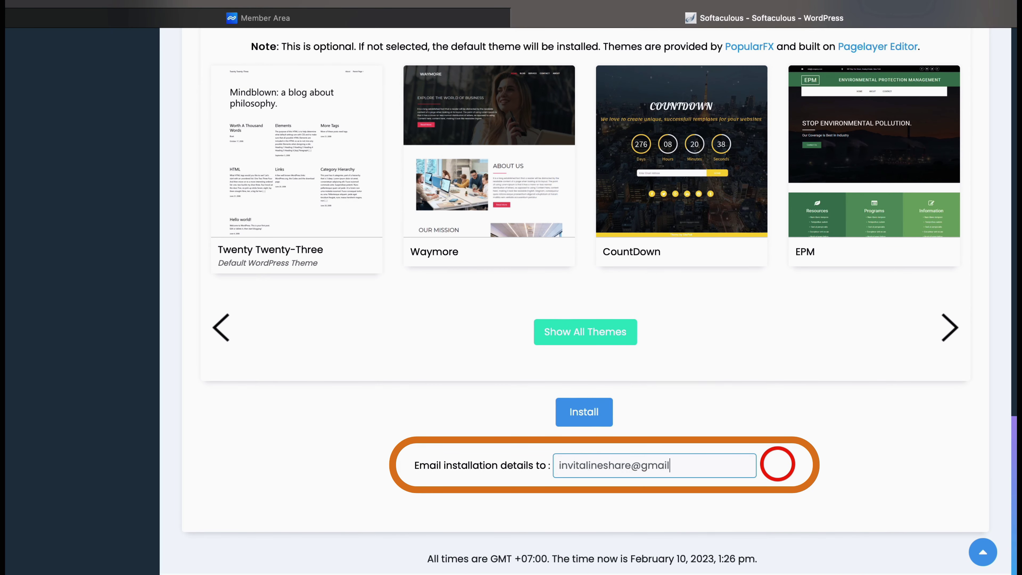
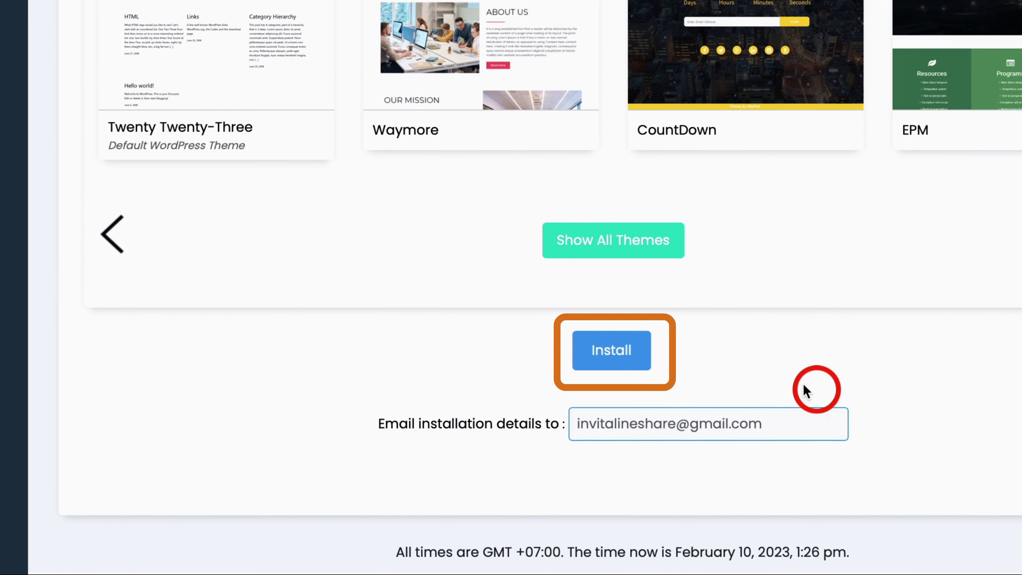
pyautogui.click(608, 360)
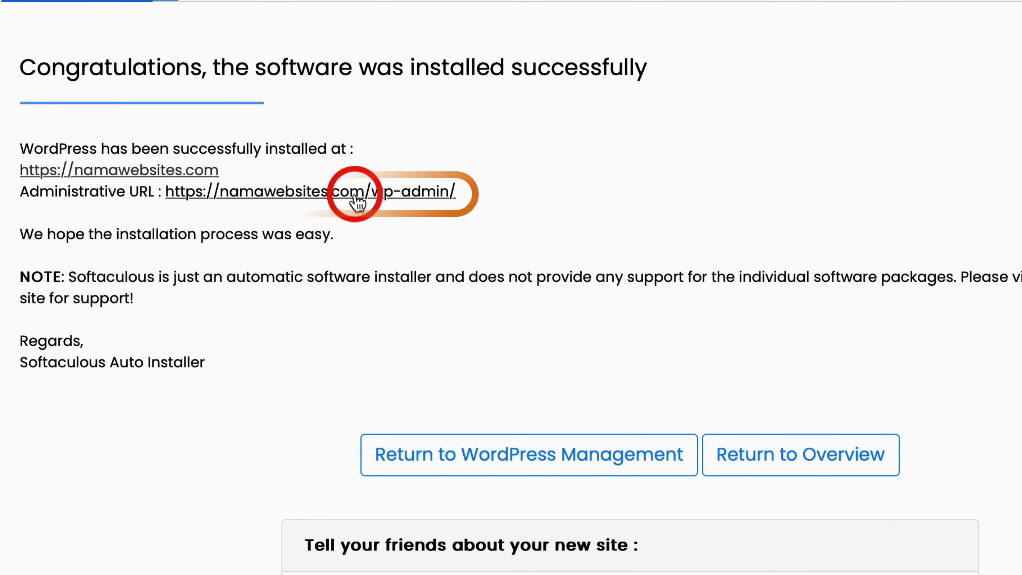
pyautogui.click(298, 198)
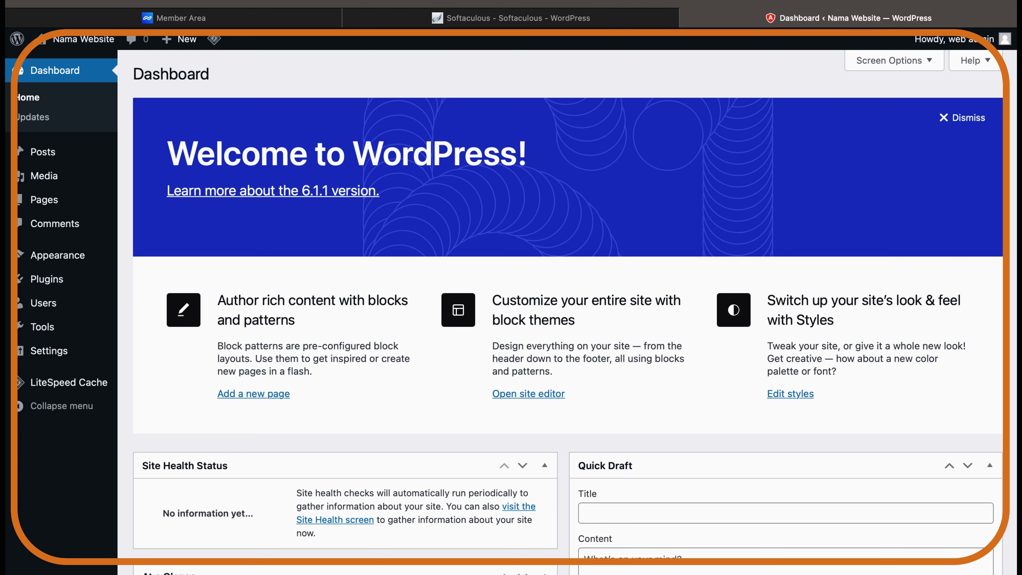
# Log in via namawebsites.com/login and view the live front page with its Hello world! post
pyautogui.press('super+l')
pyautogui.write('namawebsites.com/login')
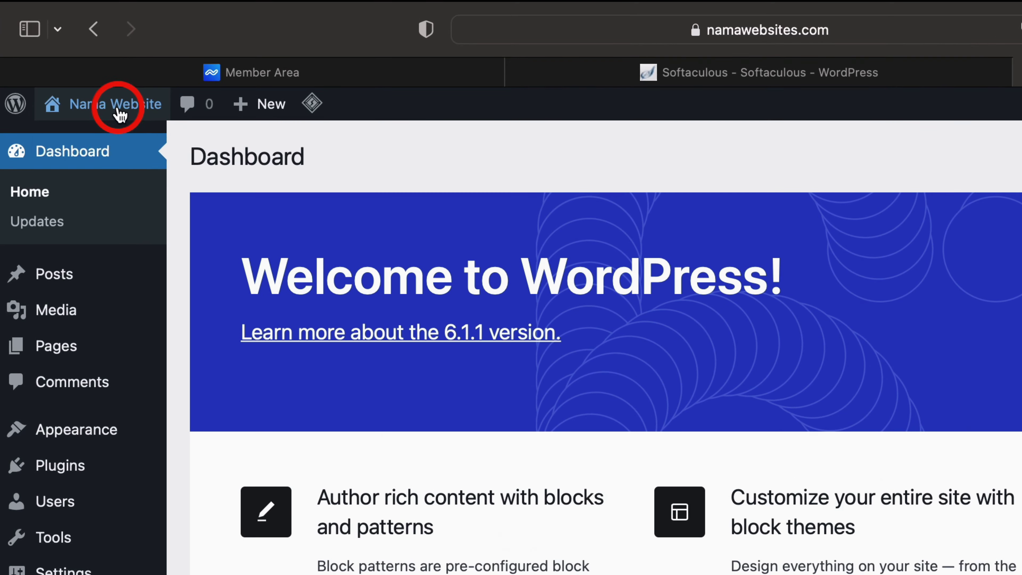
pyautogui.moveTo(86, 44)
pyautogui.click(93, 139)
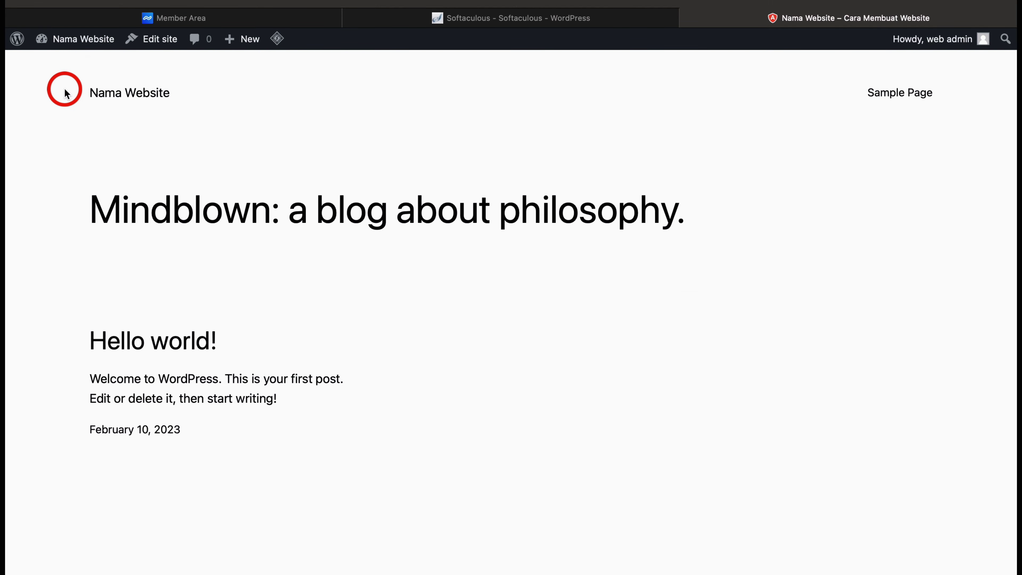
pyautogui.scroll(-6, 65, 92)
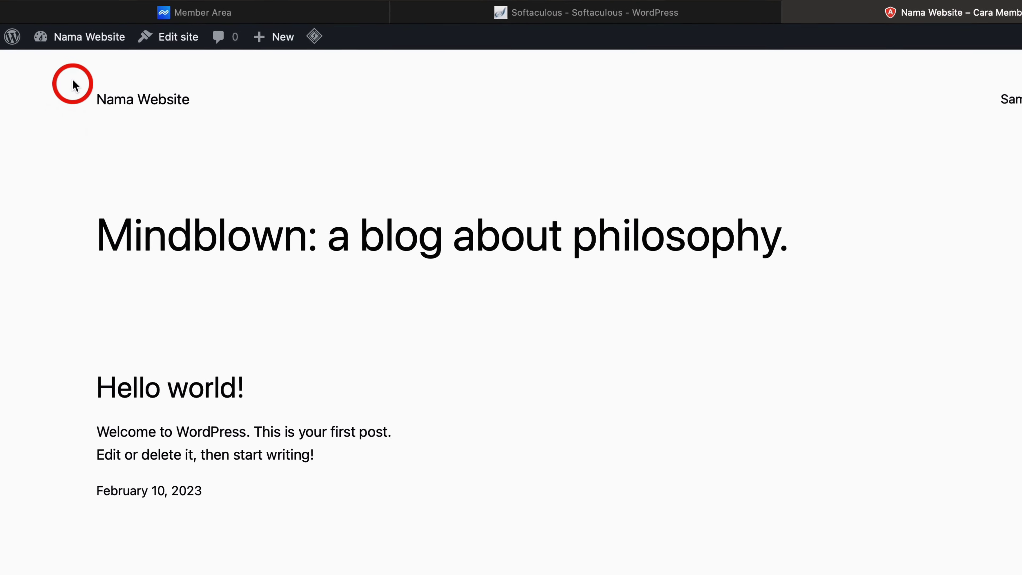
# Search the theme directory for Astra, install it and activate it
pyautogui.moveTo(76, 45)
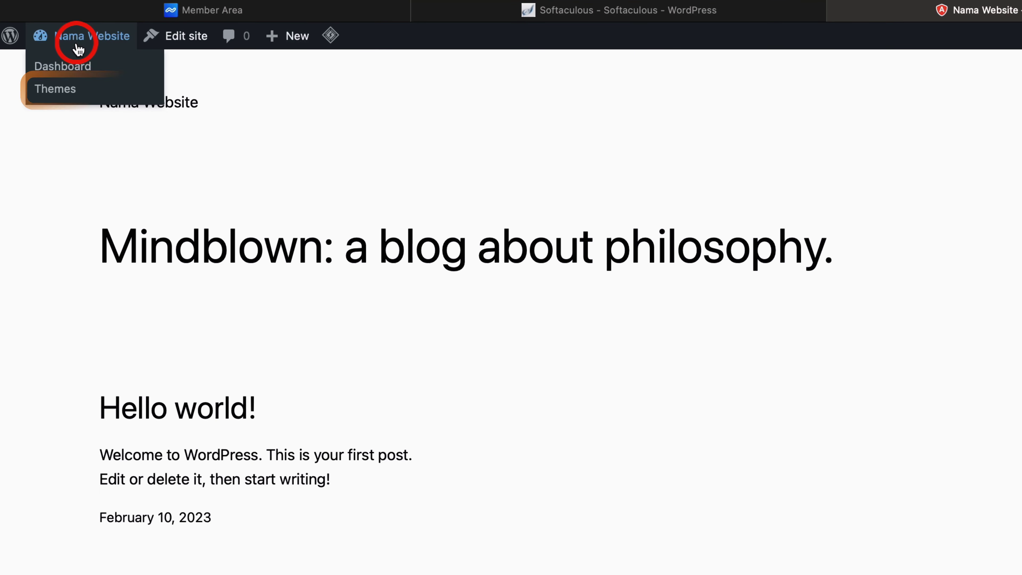
pyautogui.click(68, 96)
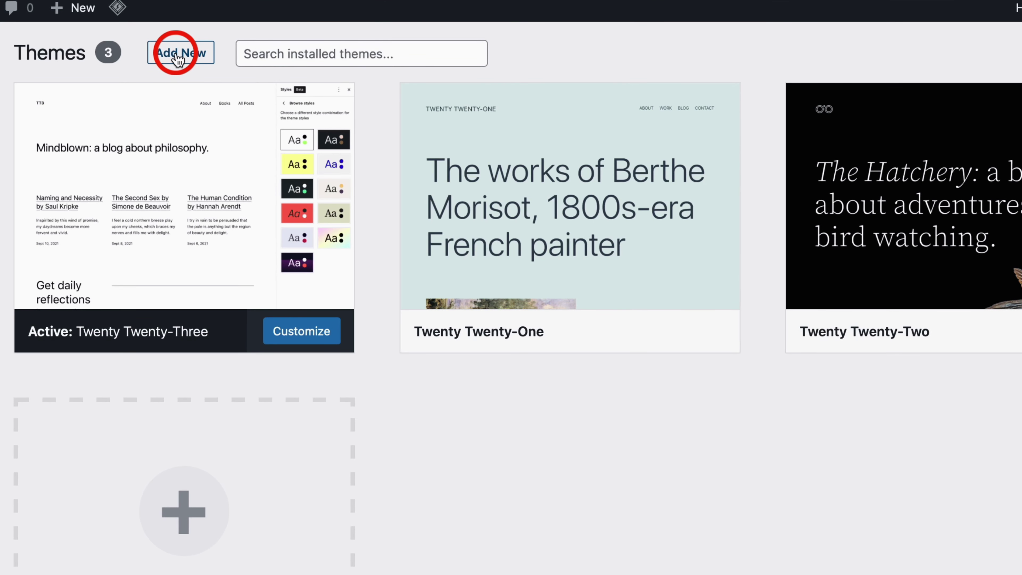
pyautogui.click(178, 60)
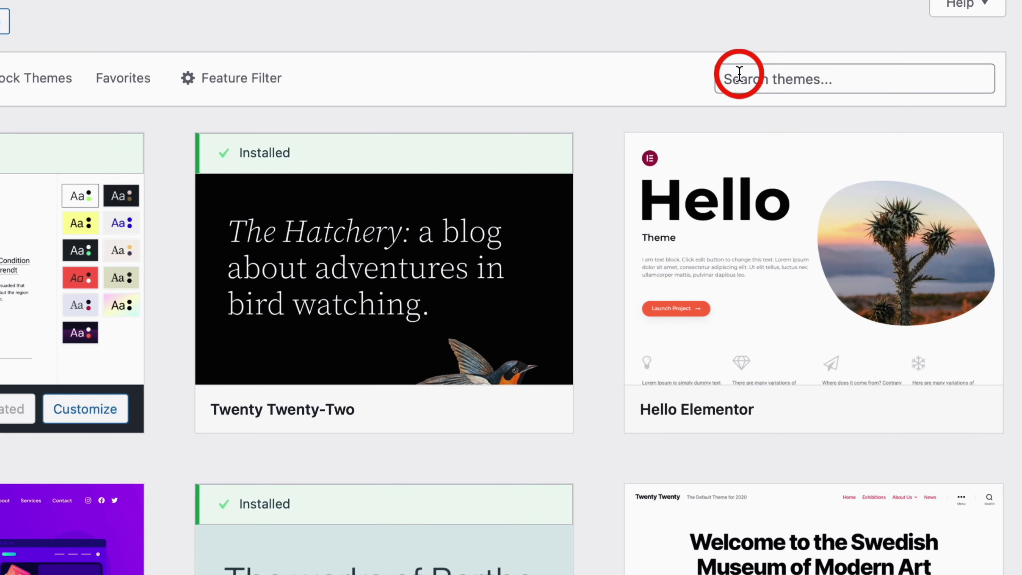
pyautogui.click(739, 77)
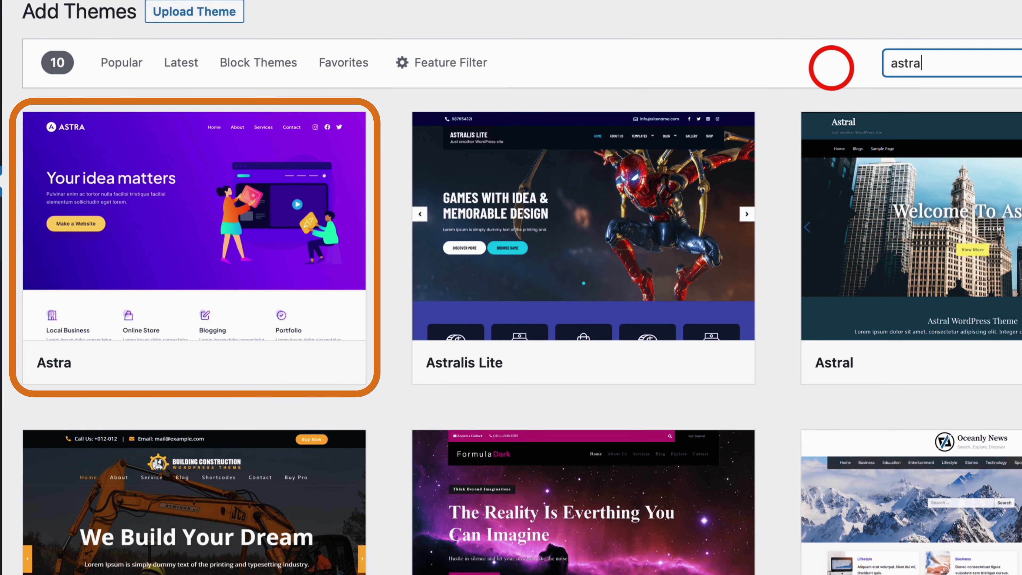
pyautogui.moveTo(296, 188)
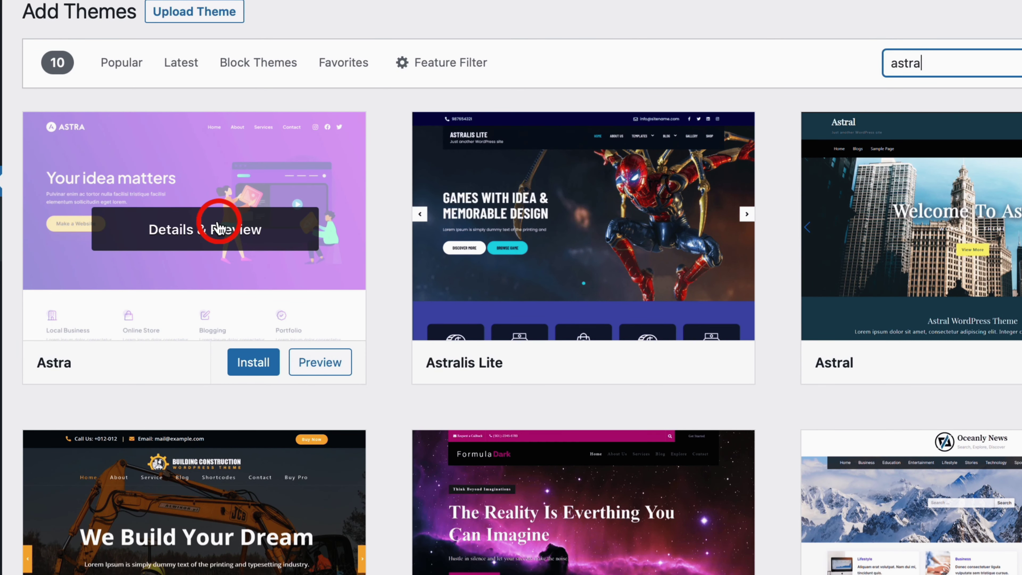
pyautogui.click(250, 364)
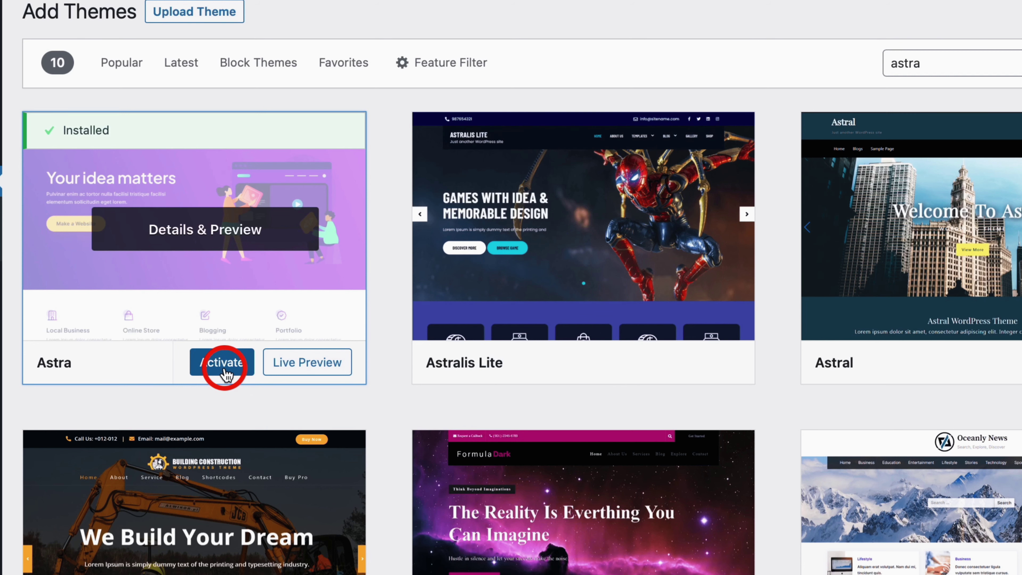
pyautogui.click(225, 370)
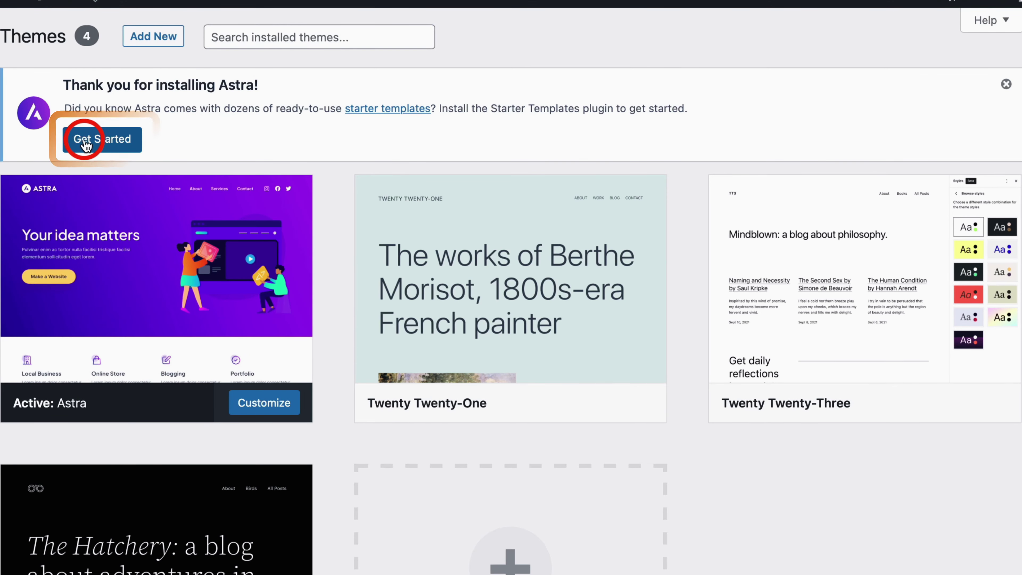
# Launch the Astra Starter Templates setup and start building the site from a template
pyautogui.click(104, 142)
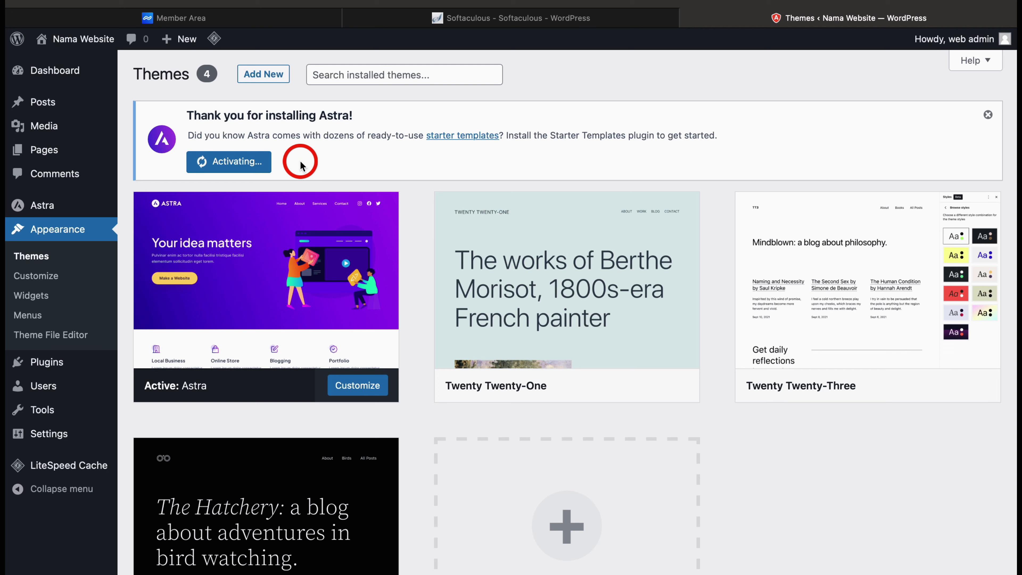
pyautogui.scroll(-1, 279, 153)
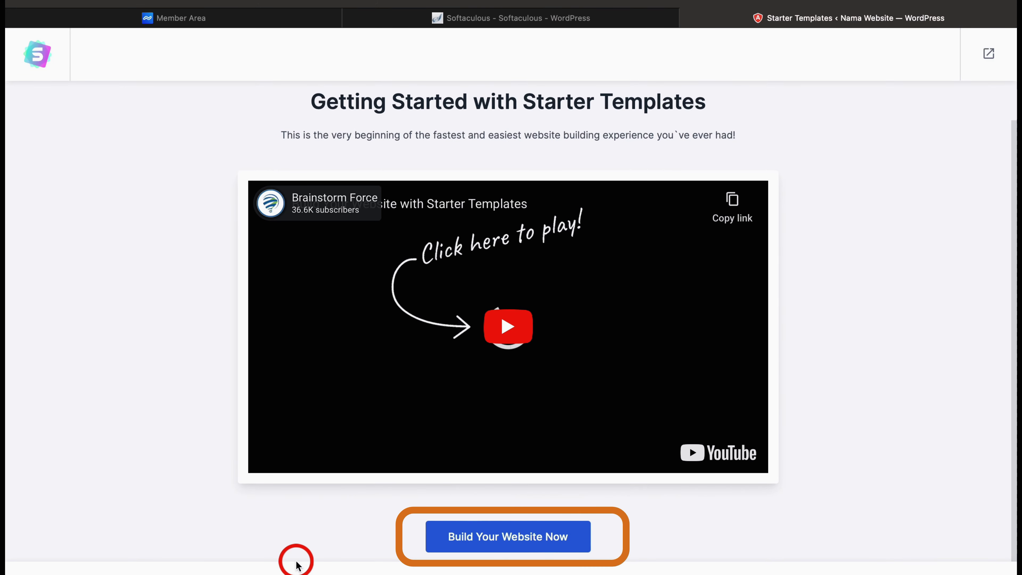
pyautogui.click(496, 540)
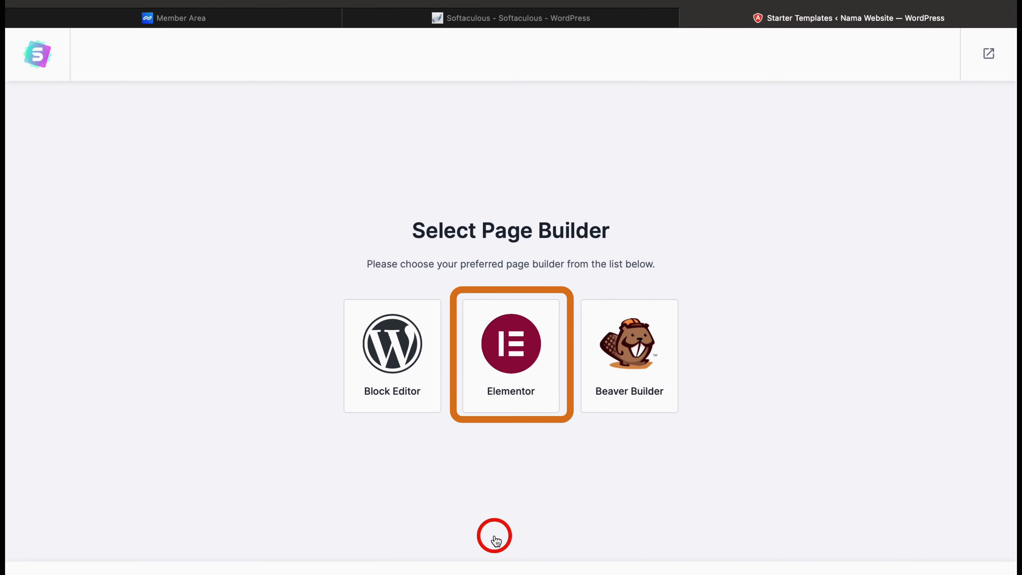
# Choose Elementor as the page builder and scroll to the Construction Company template
pyautogui.click(517, 370)
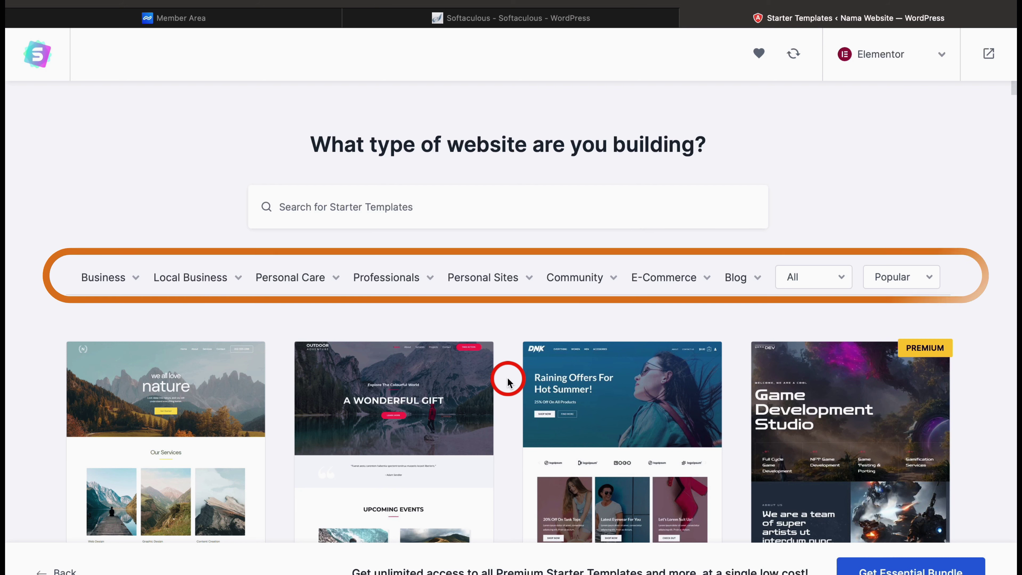
pyautogui.moveTo(398, 288)
pyautogui.moveTo(312, 287)
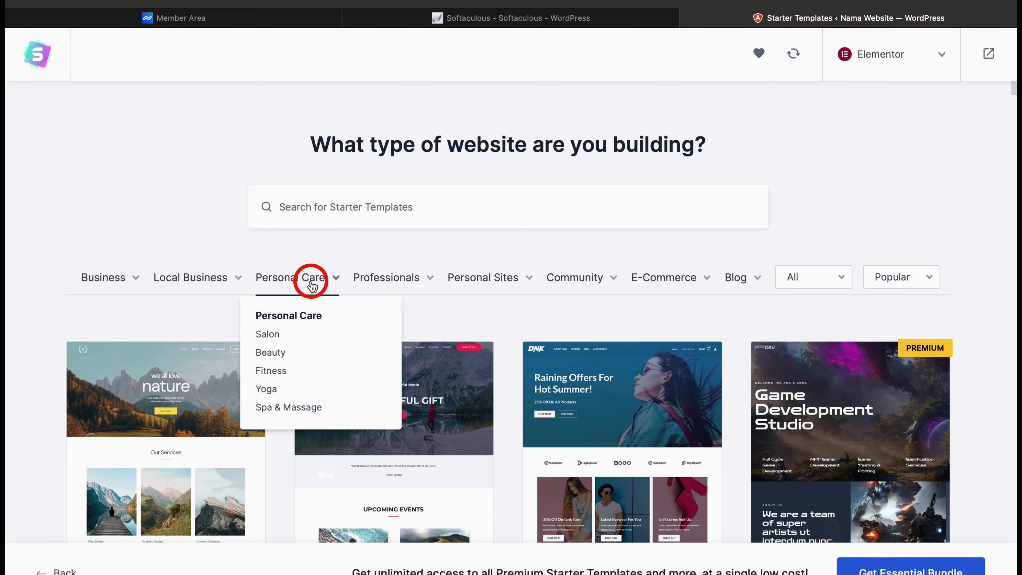
pyautogui.moveTo(212, 284)
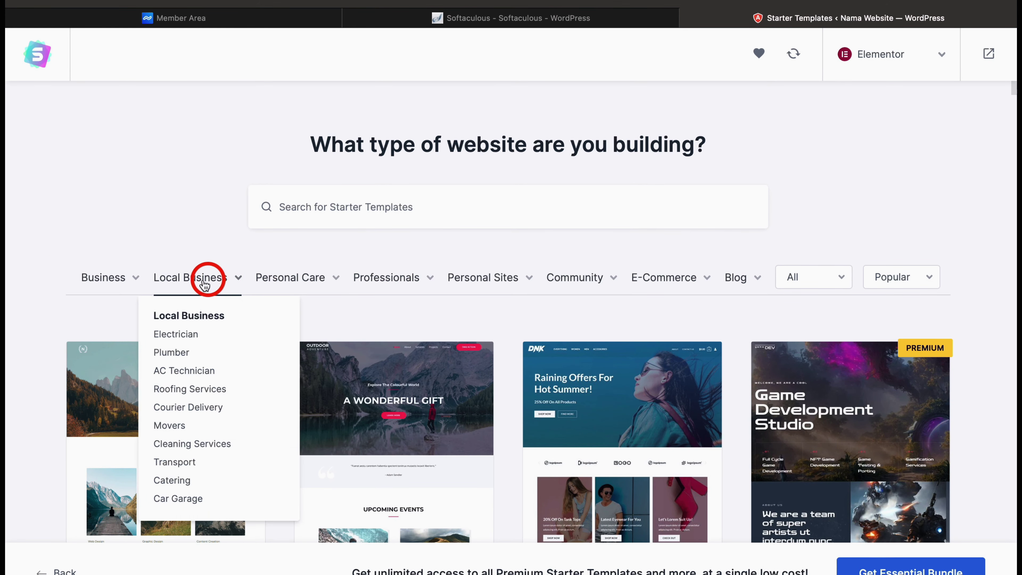
pyautogui.scroll(-20, 44, 419)
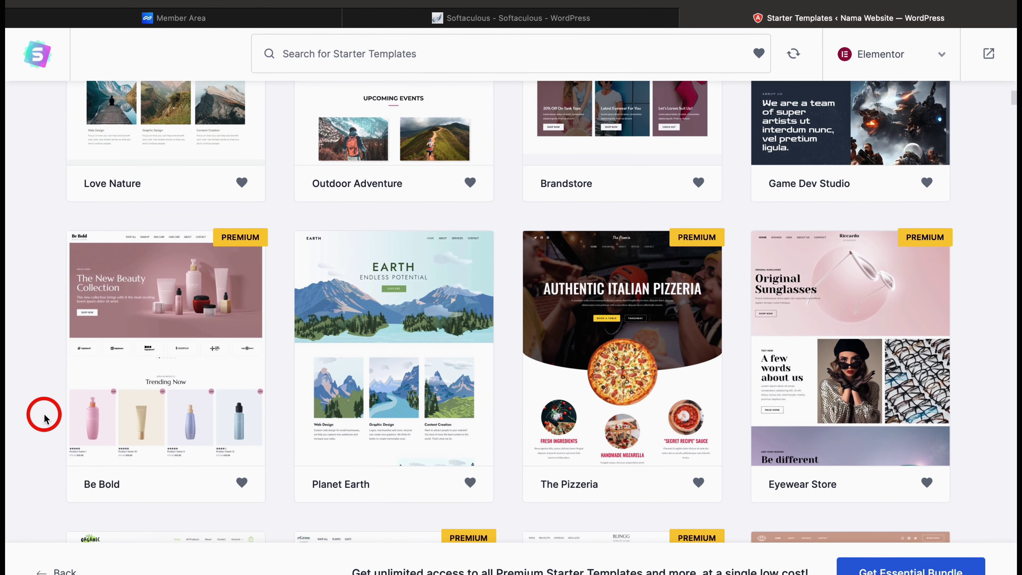
pyautogui.scroll(-5, 44, 419)
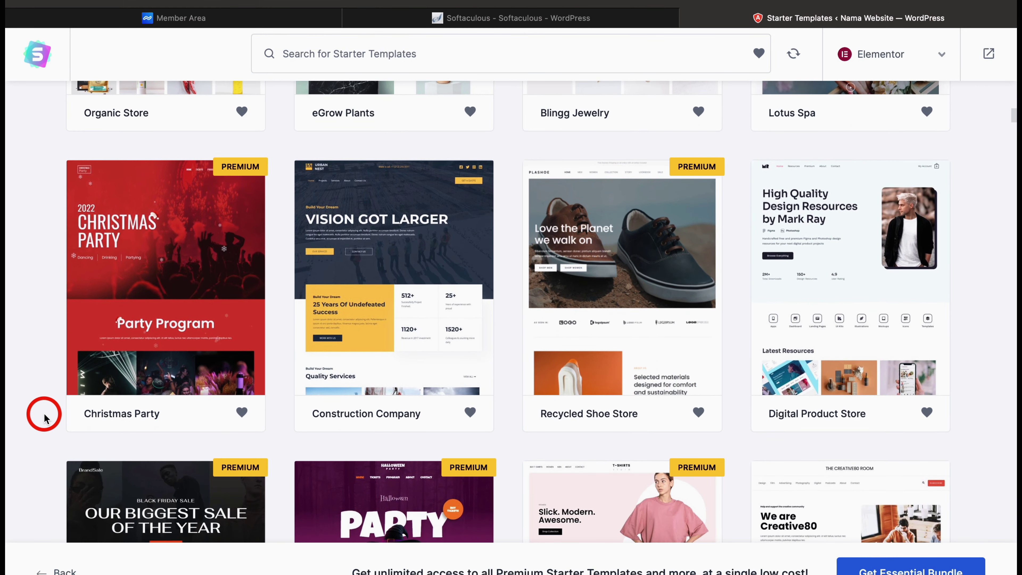
# Open Construction Company, skip the logo, and keep the default yellow colours after trying green and blue
pyautogui.click(393, 305)
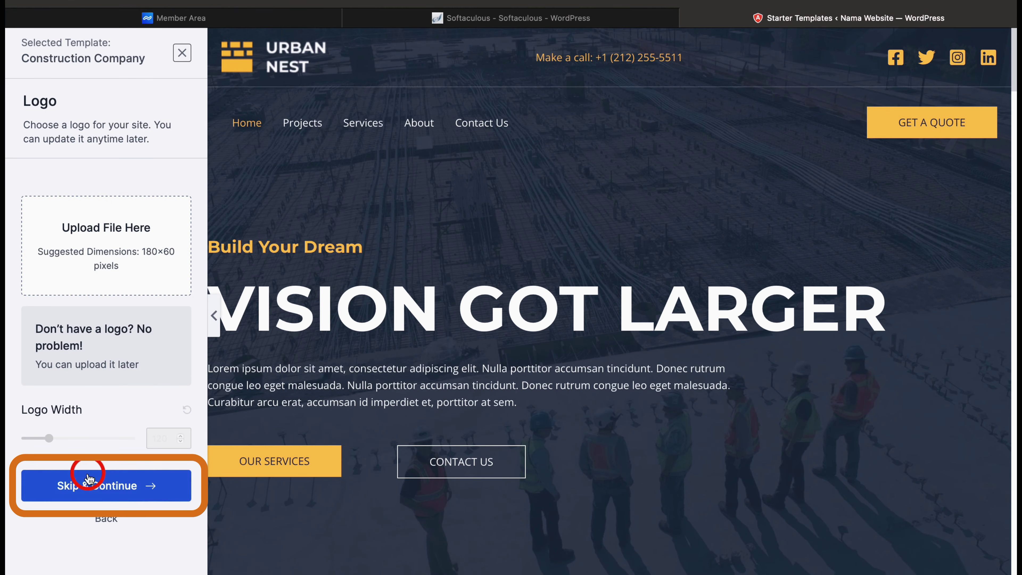
pyautogui.click(91, 486)
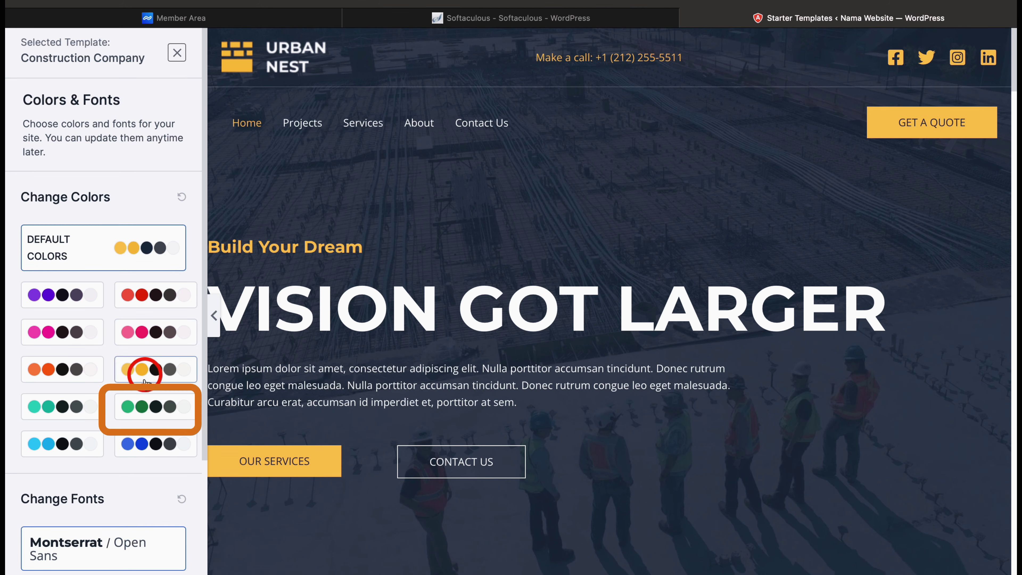
pyautogui.click(141, 411)
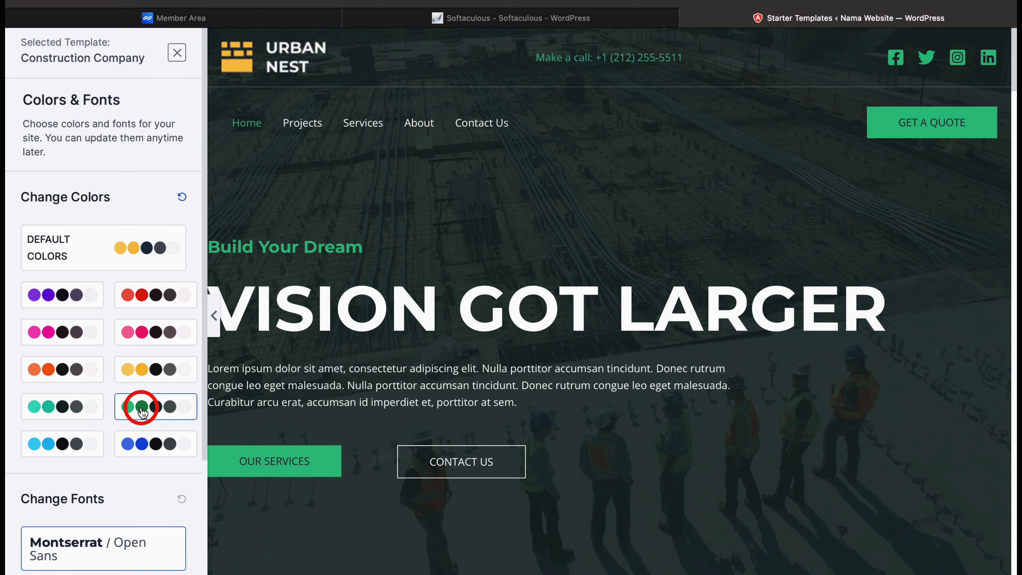
pyautogui.click(141, 443)
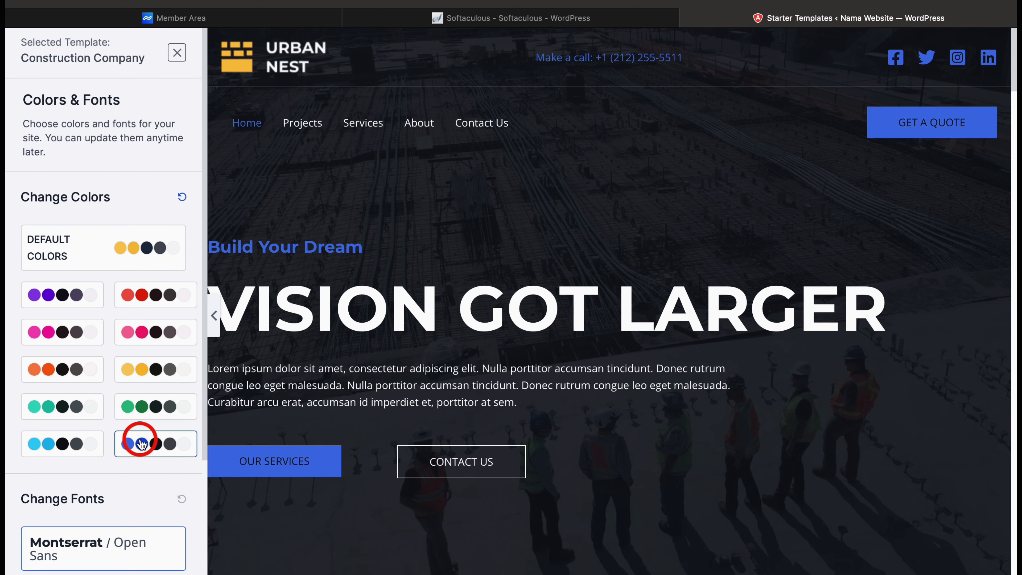
pyautogui.click(147, 260)
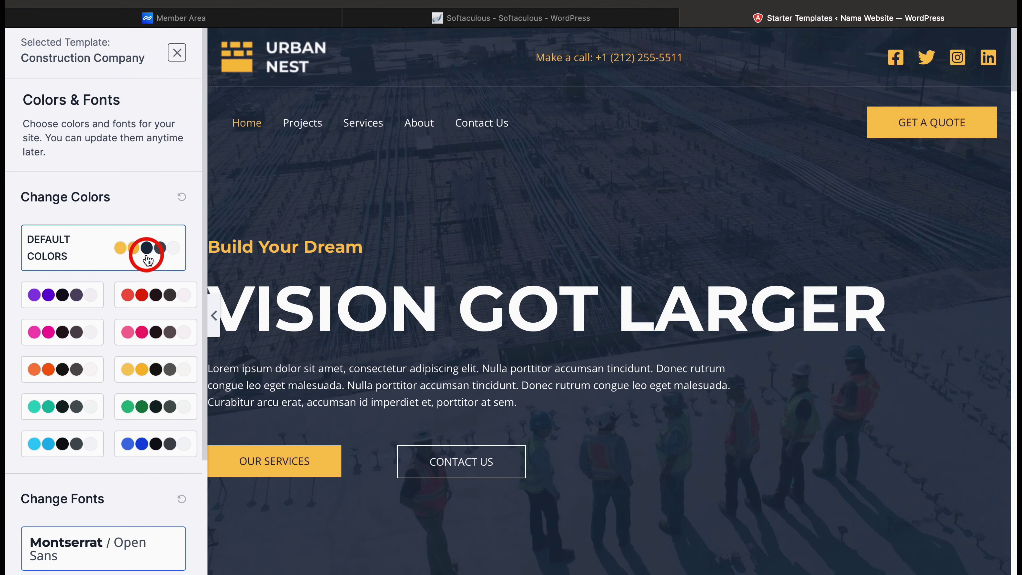
# Keep the default fonts and proceed to the final setup step
pyautogui.scroll(-20, 412, 336)
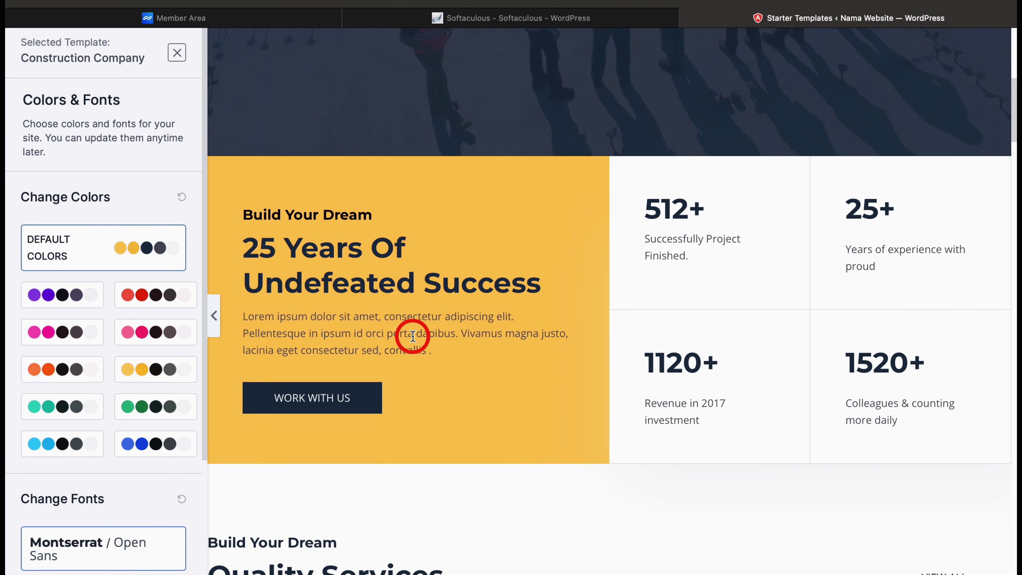
pyautogui.scroll(-15, 412, 337)
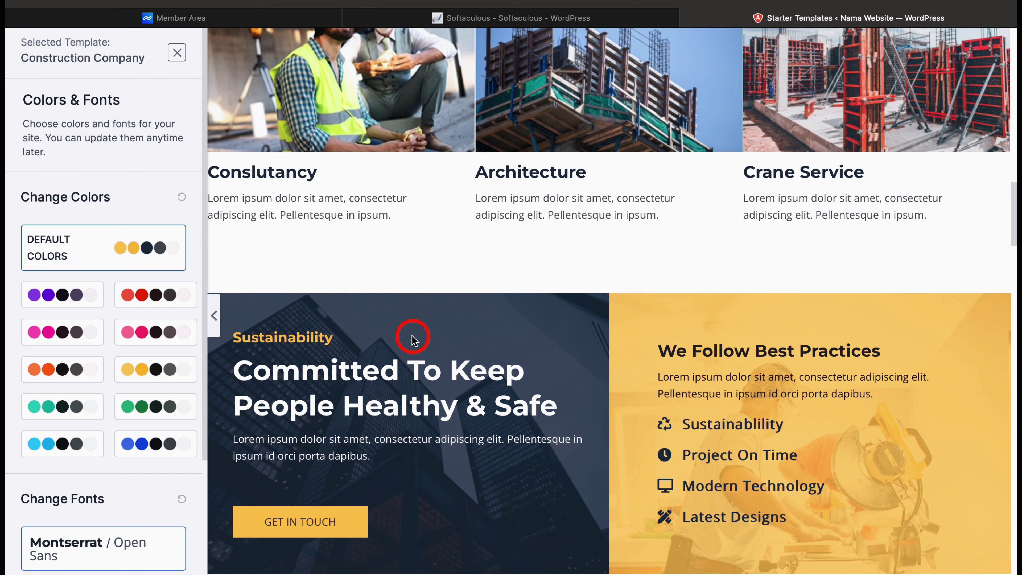
pyautogui.scroll(-4, 104, 514)
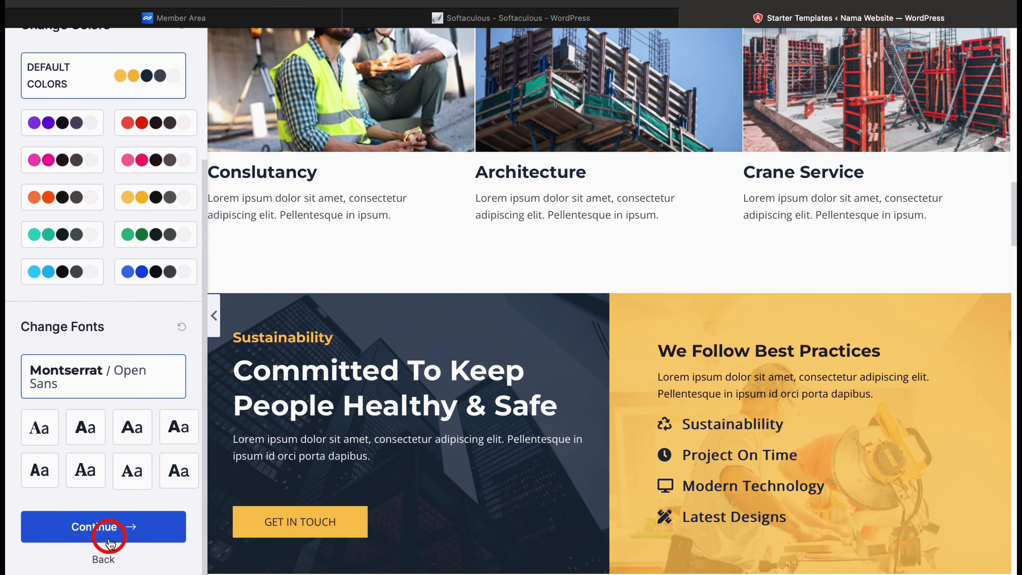
pyautogui.click(151, 530)
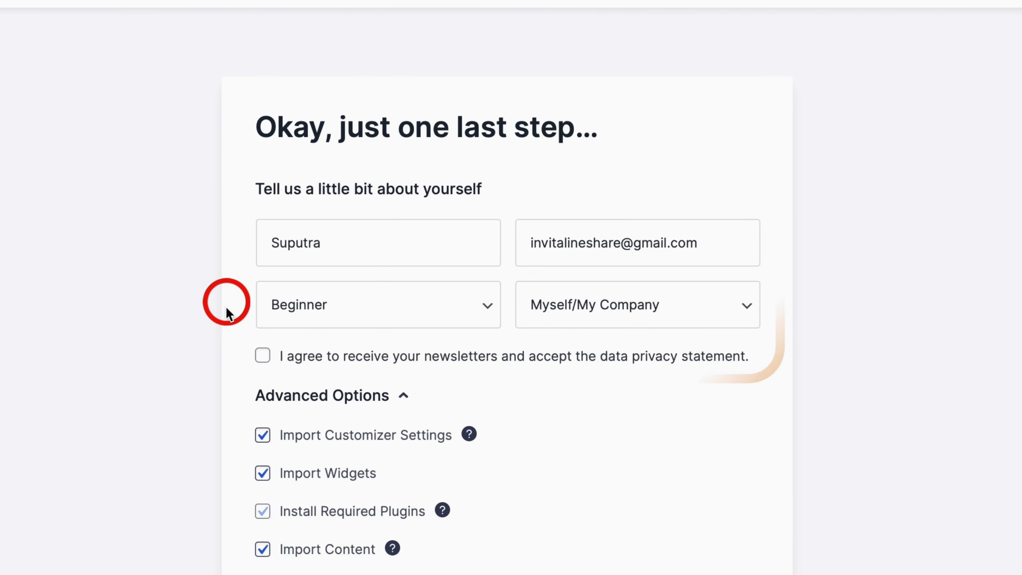
# Agree to the newsletter and privacy statement, build the website, and view the finished site
pyautogui.click(265, 357)
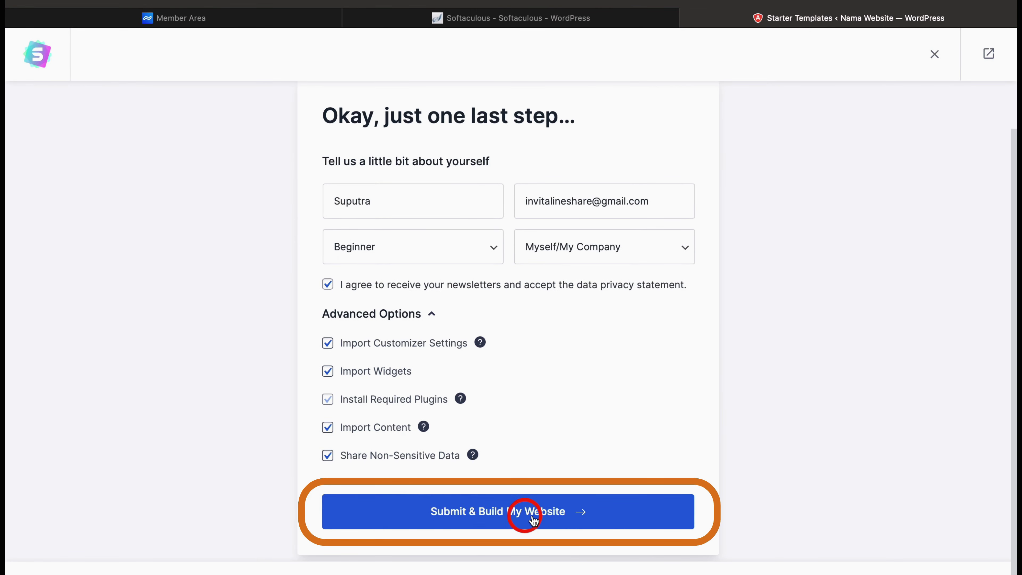
pyautogui.click(602, 521)
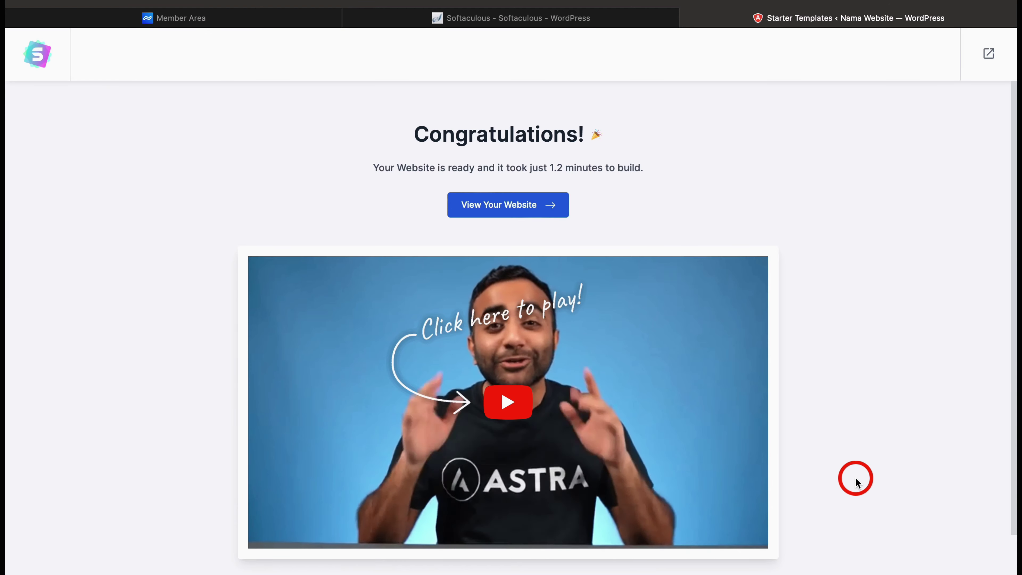
pyautogui.click(505, 207)
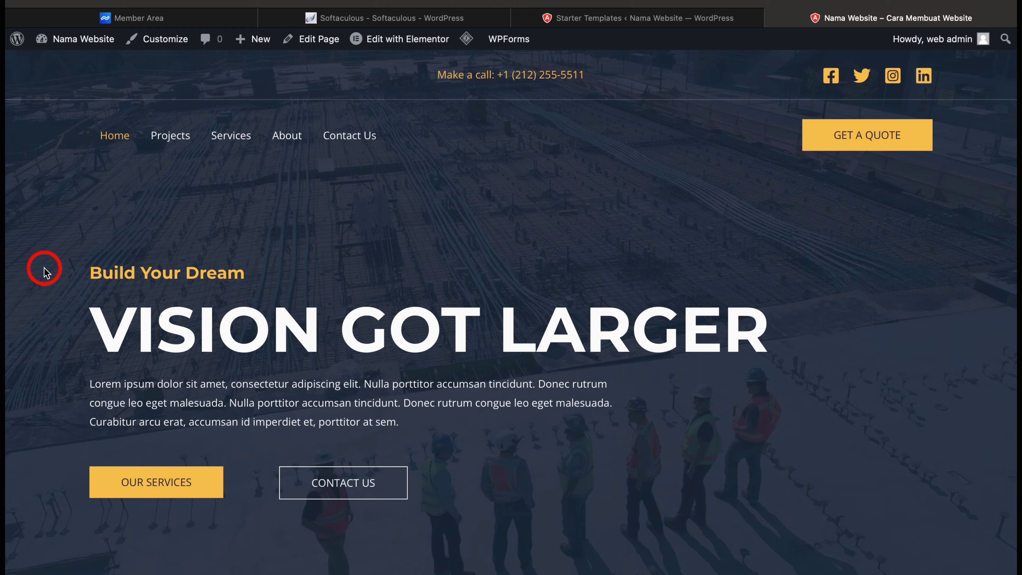
# Scroll through the new construction homepage to review its sections
pyautogui.scroll(-10, 45, 271)
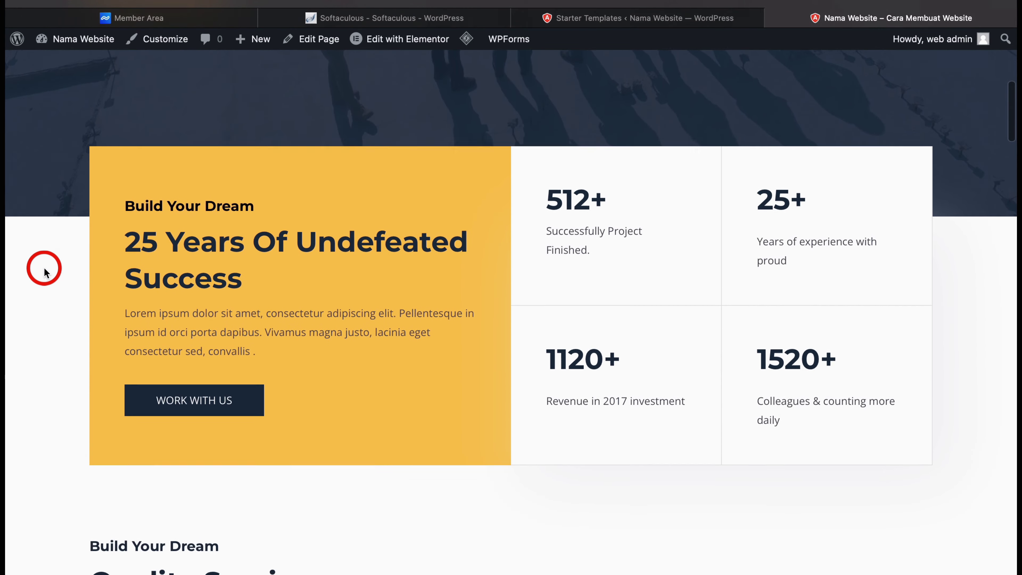
pyautogui.scroll(-15, 44, 269)
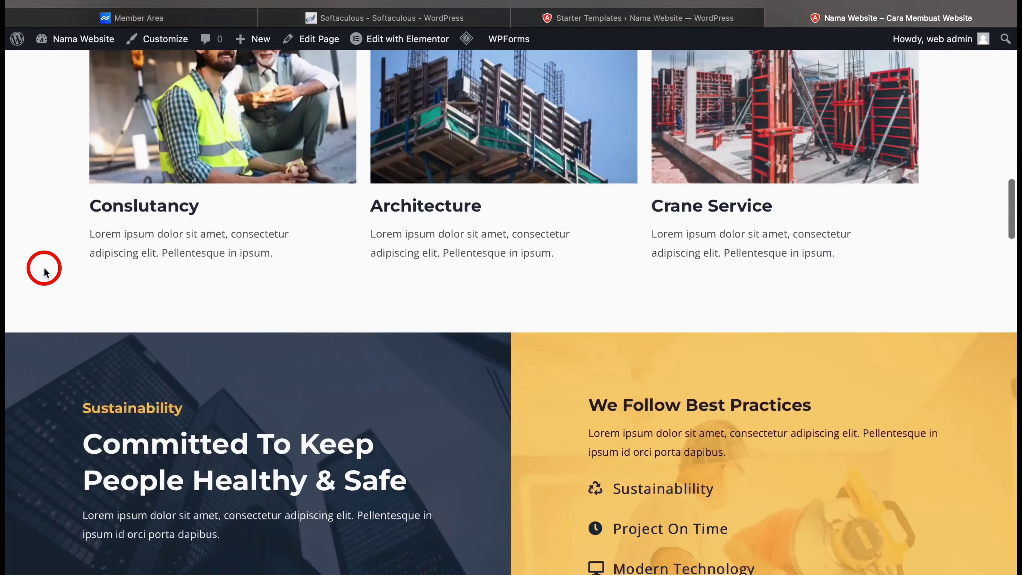
pyautogui.scroll(-15, 45, 272)
pyautogui.scroll(15, 45, 272)
pyautogui.scroll(5, 44, 271)
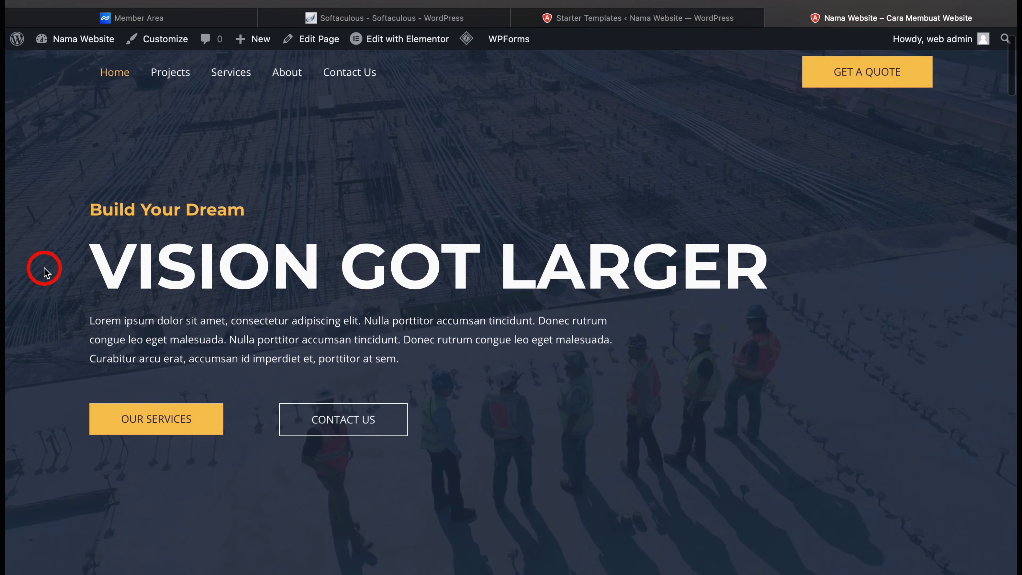
# Open the About Us page and scroll through its content
pyautogui.click(286, 81)
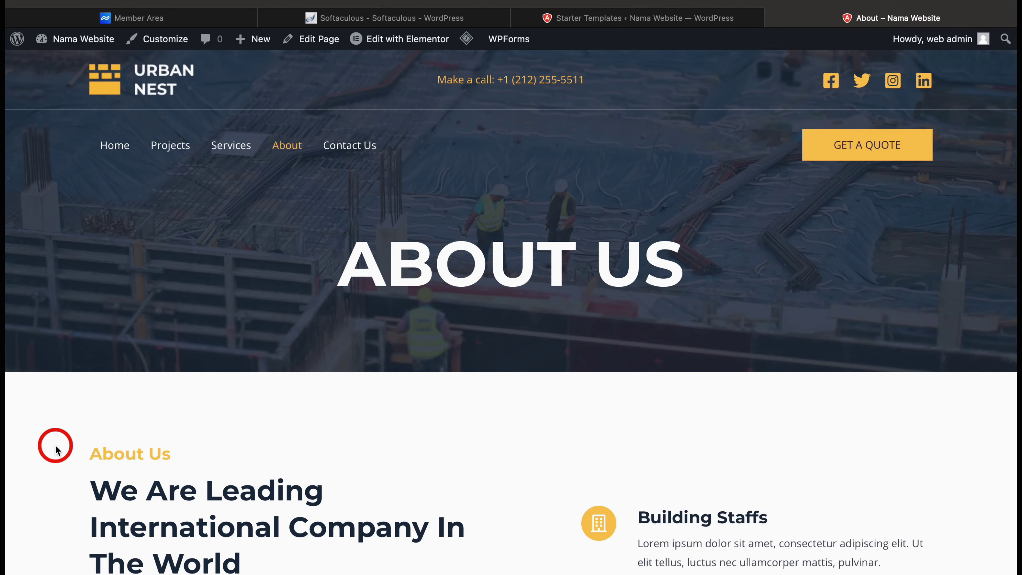
pyautogui.scroll(-20, 55, 450)
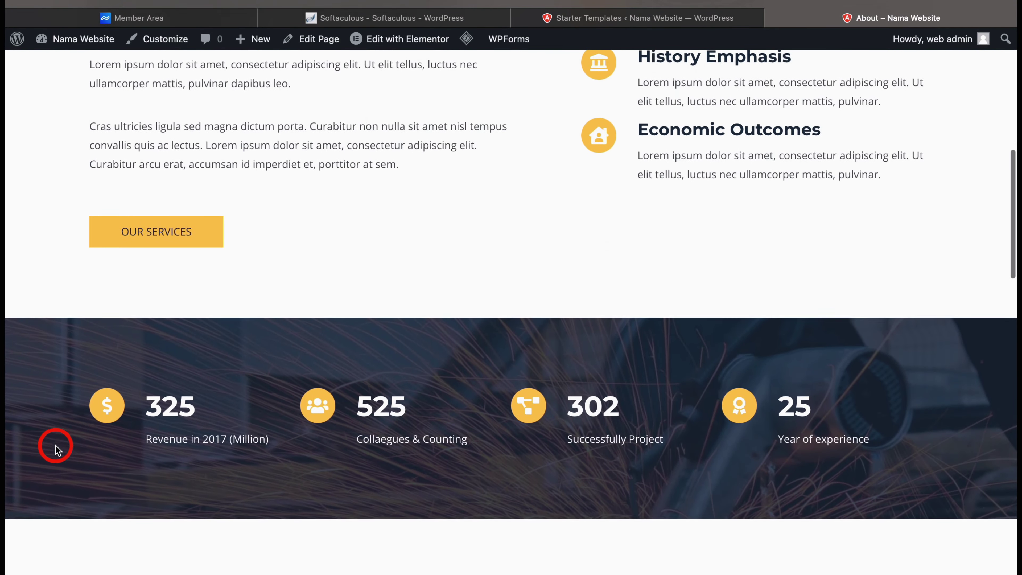
pyautogui.scroll(-15, 56, 450)
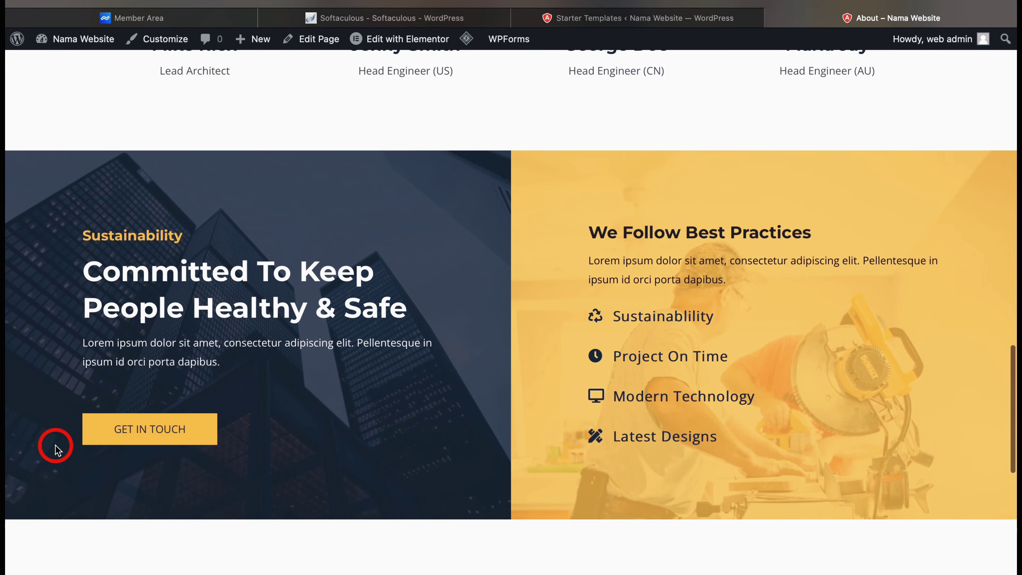
pyautogui.scroll(-7, 56, 450)
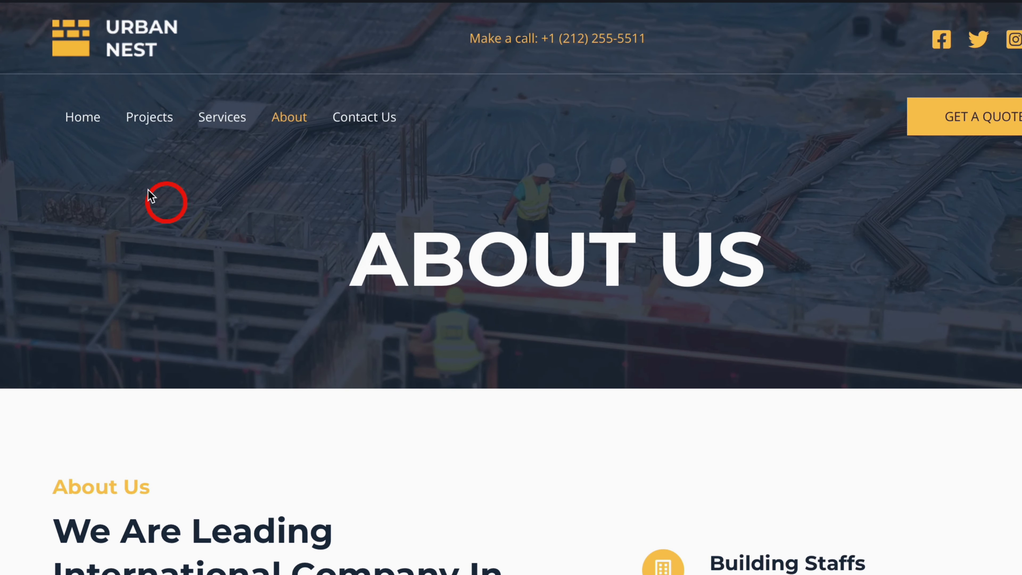
# Open the homepage in Elementor and retype the VISION GOT LARGER hero heading as 'Selamat datang'
pyautogui.click(83, 117)
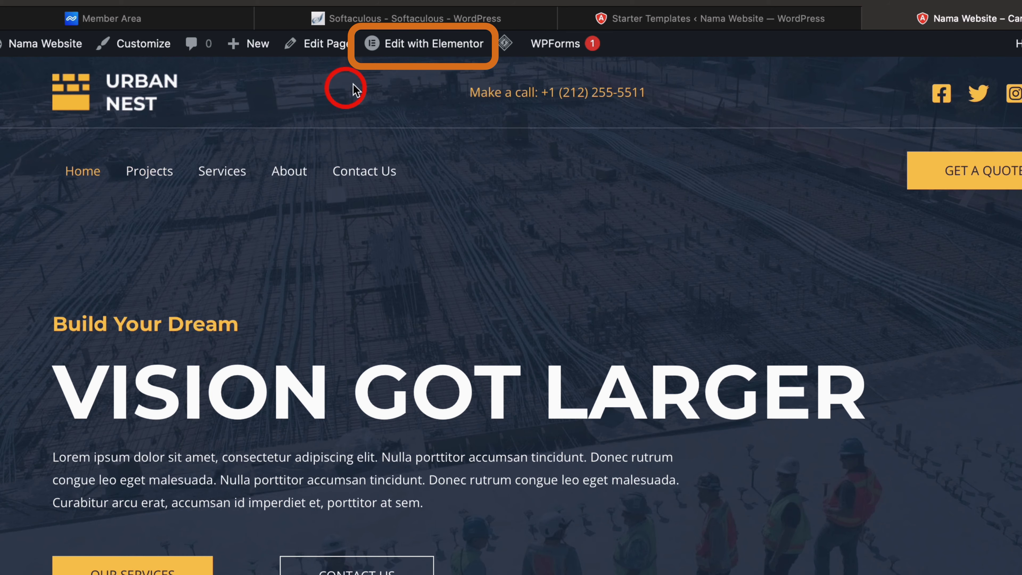
pyautogui.moveTo(429, 50)
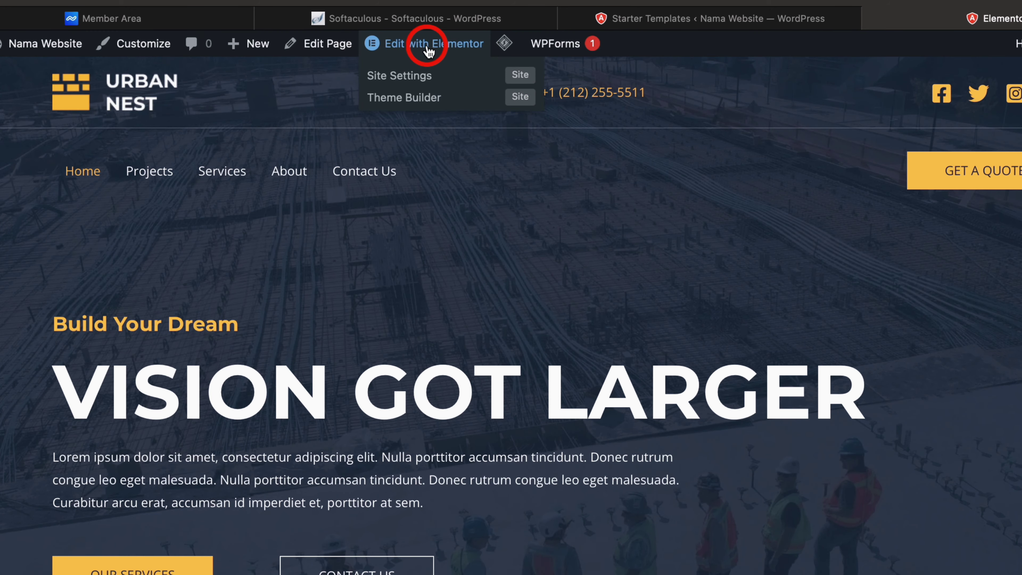
pyautogui.click(429, 50)
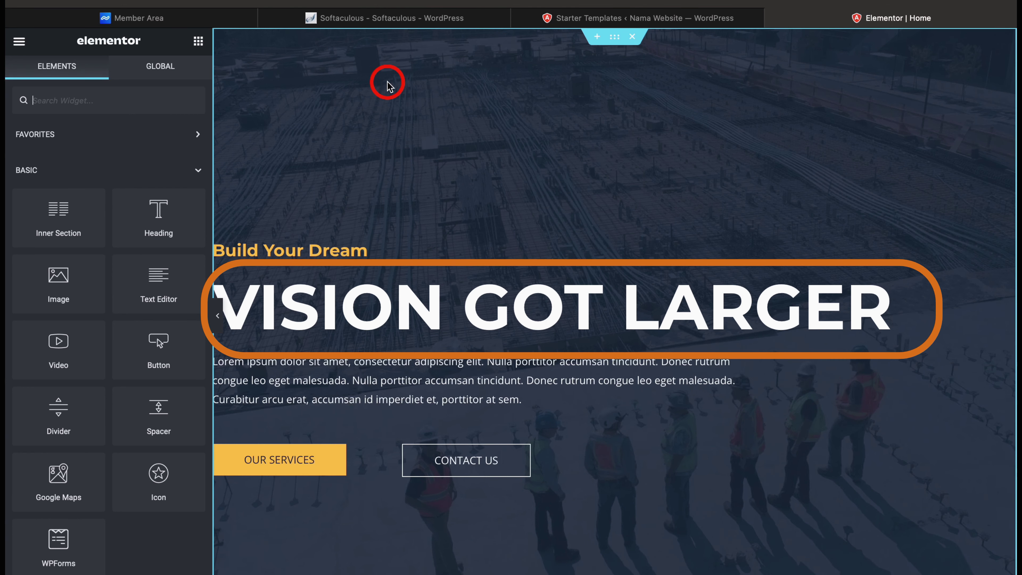
pyautogui.click(446, 298)
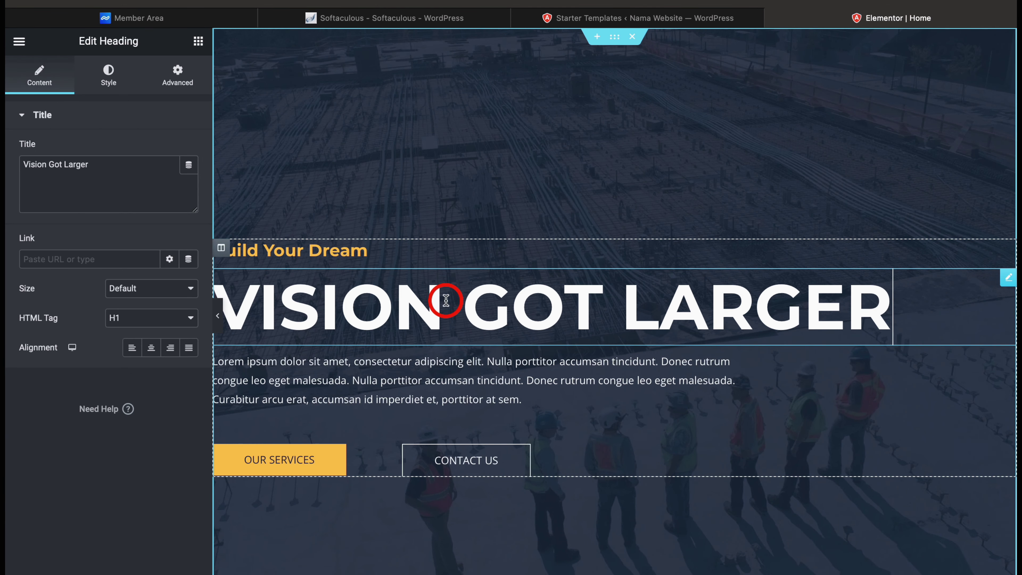
pyautogui.tripleClick(445, 300)
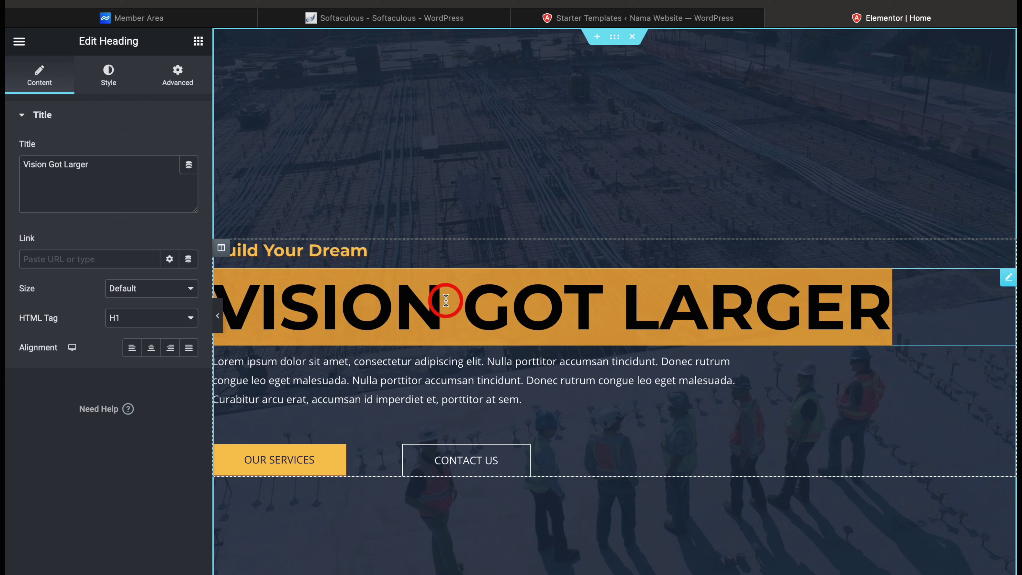
pyautogui.write('S')
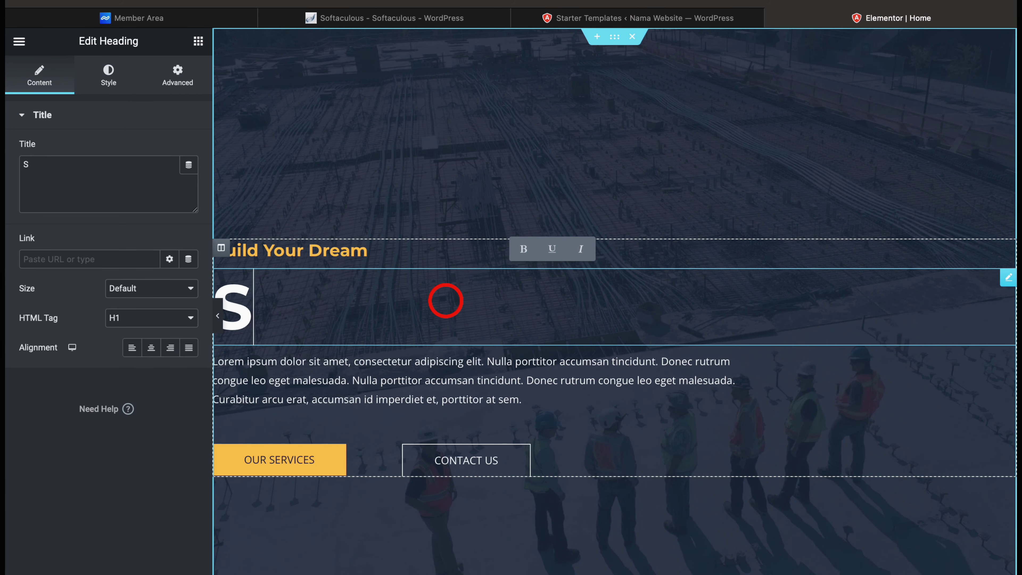
pyautogui.write('elamat')
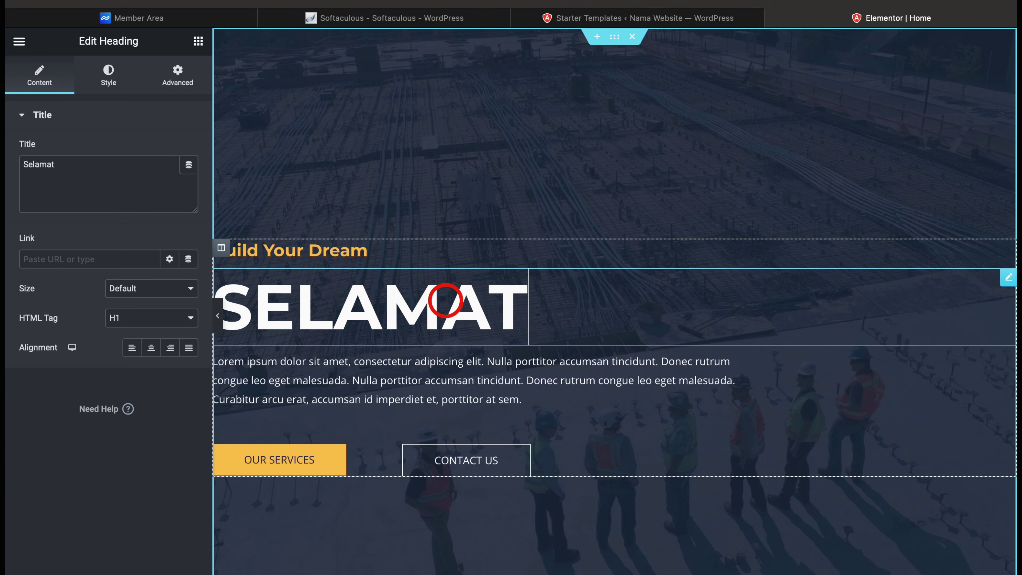
pyautogui.write(' datang')
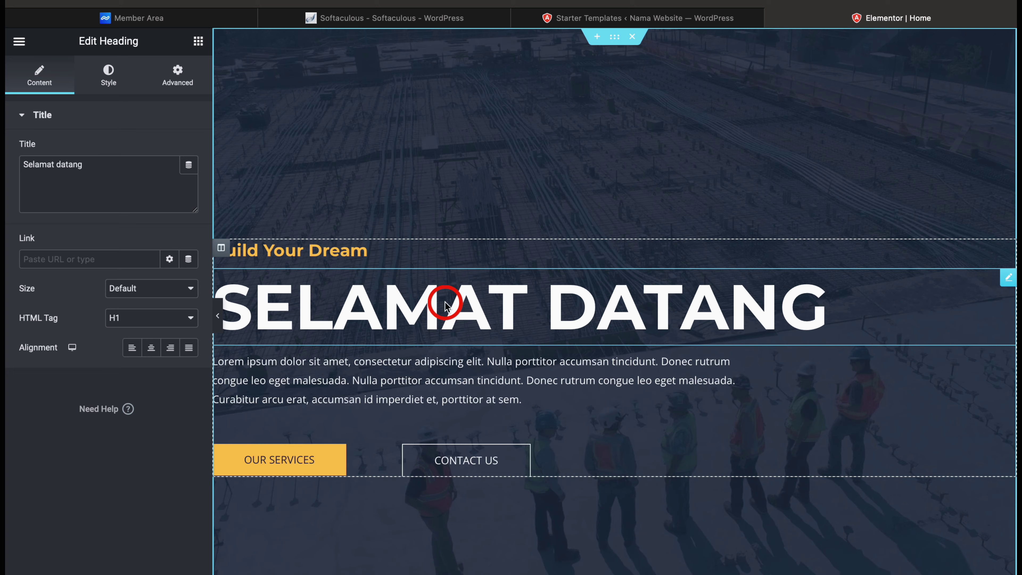
# Relabel the hero's Our Services button to 'Click Now'
pyautogui.click(299, 463)
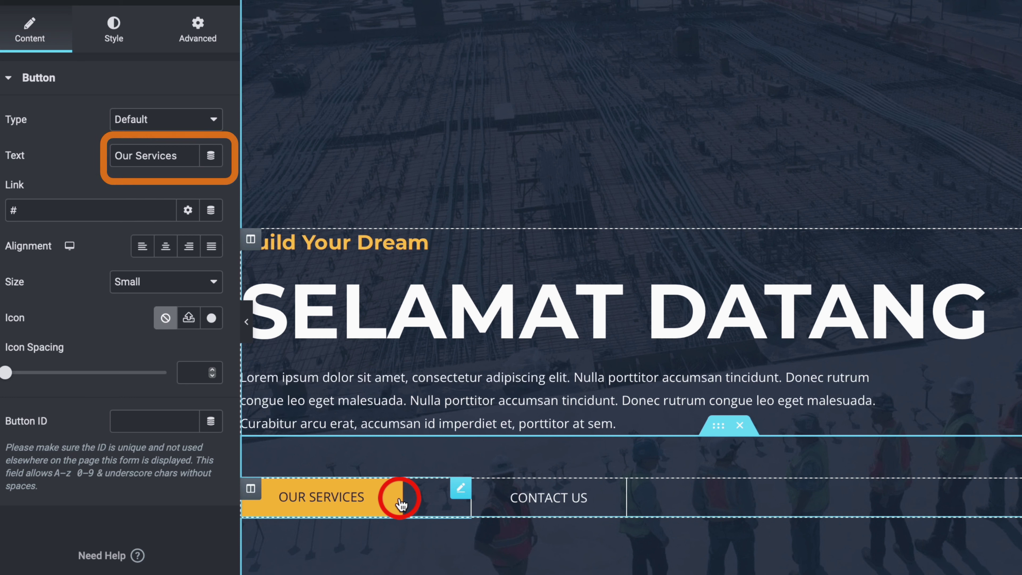
pyautogui.click(190, 162)
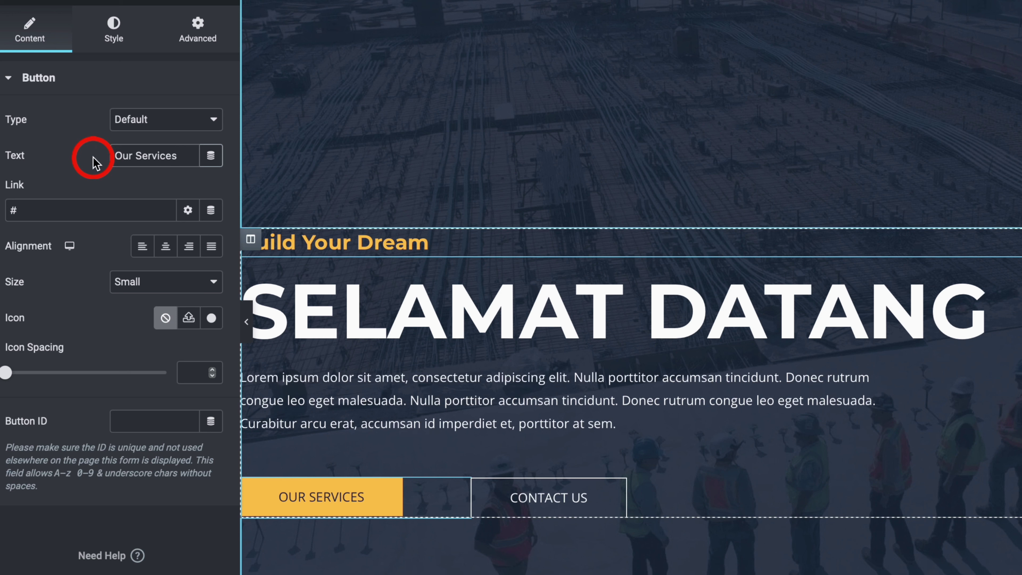
pyautogui.press('BackSpace')
pyautogui.press('BackSpace')
pyautogui.press('BackSpace')
pyautogui.press('BackSpace')
pyautogui.press('BackSpace')
pyautogui.press('BackSpace')
pyautogui.write('Cl')
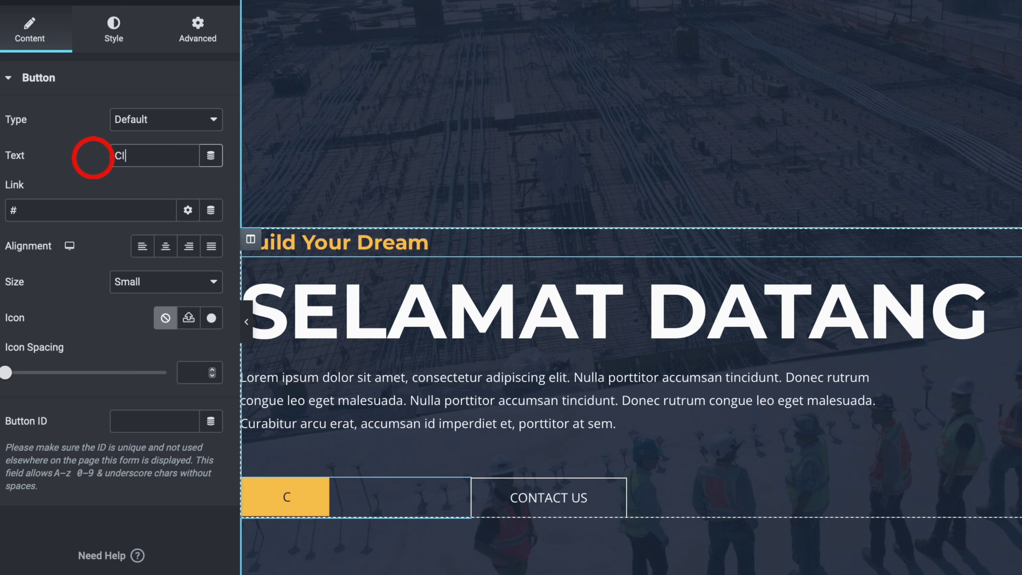
pyautogui.write('ick Now')
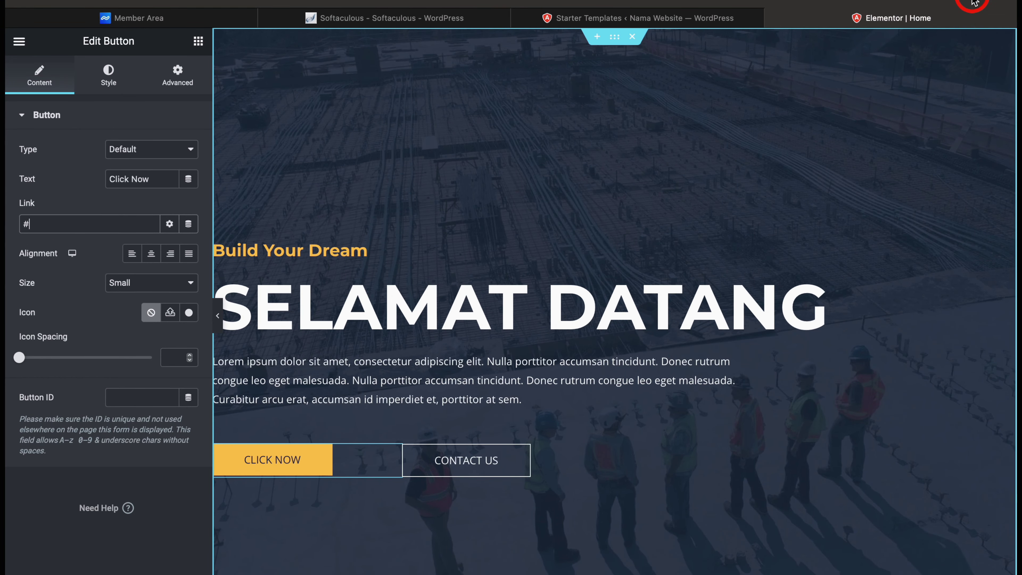
pyautogui.click(974, 2)
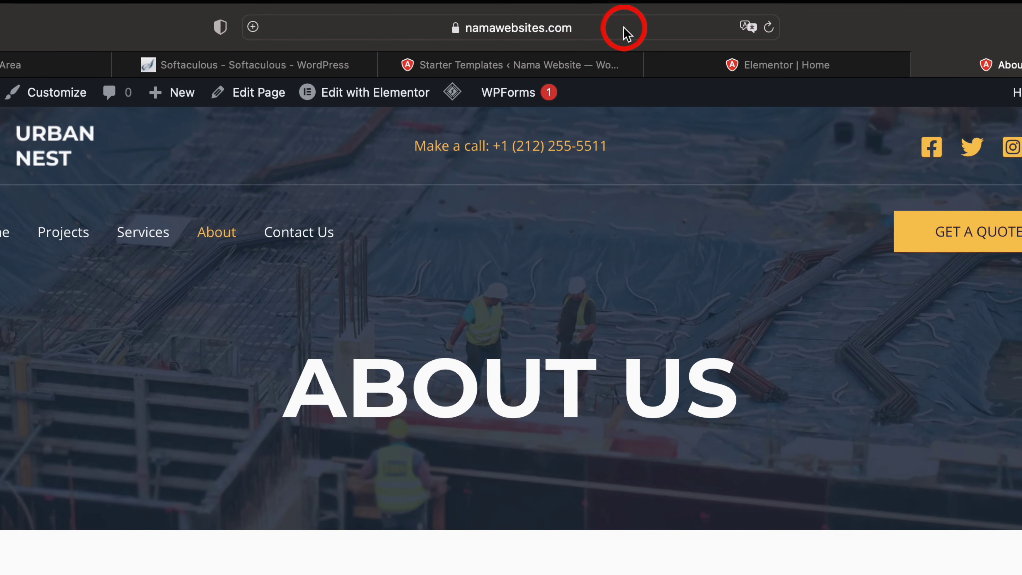
pyautogui.click(625, 32)
pyautogui.hotkey('ctrl', 'c')
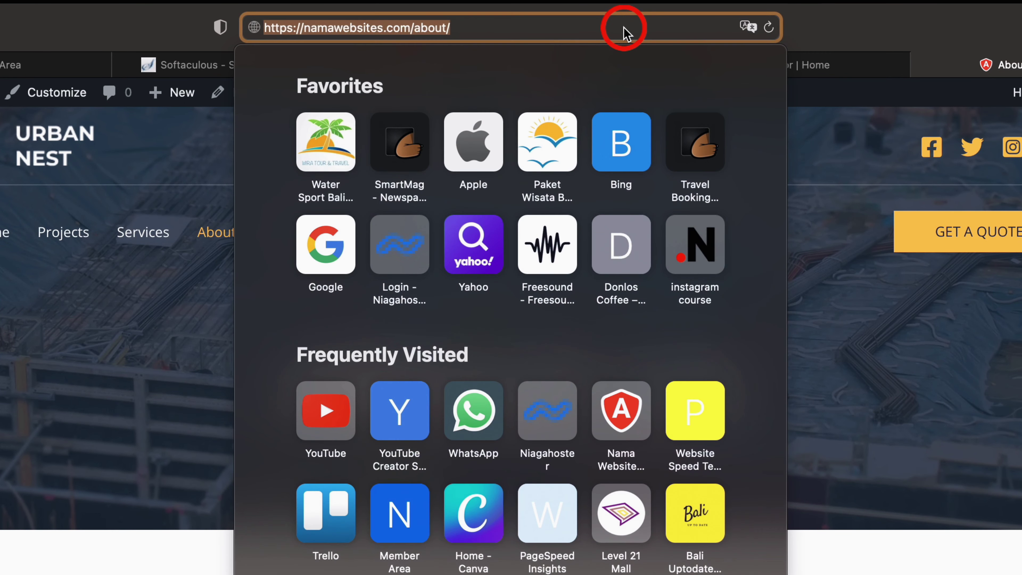
pyautogui.click(827, 149)
pyautogui.click(788, 68)
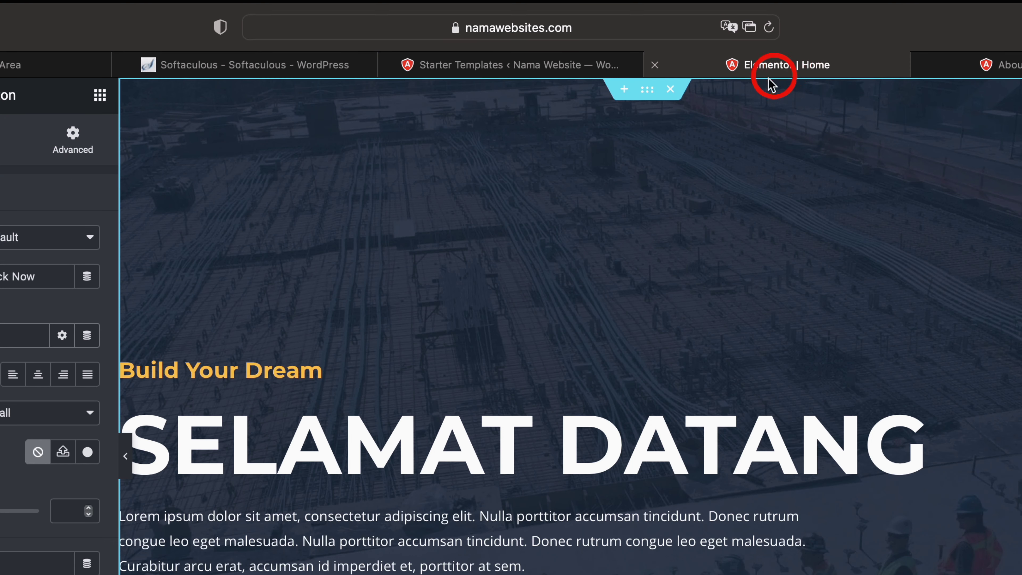
pyautogui.click(137, 256)
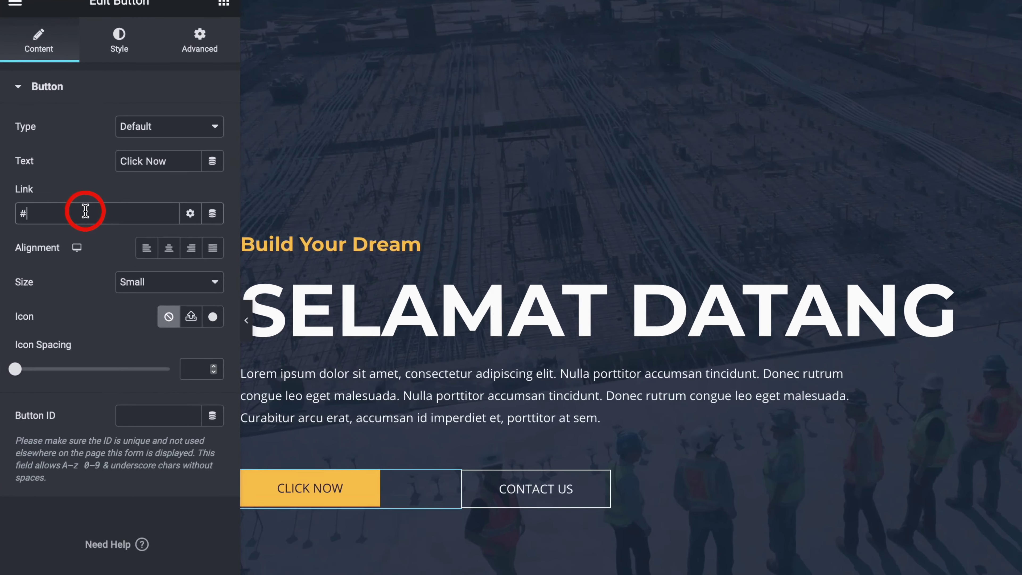
pyautogui.press('BackSpace')
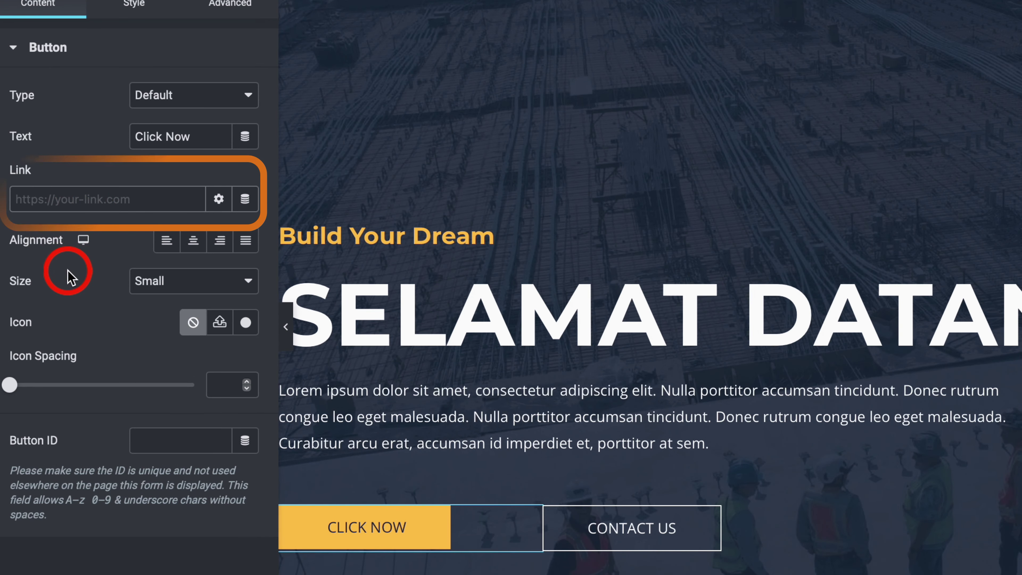
pyautogui.hotkey('ctrl', 'v')
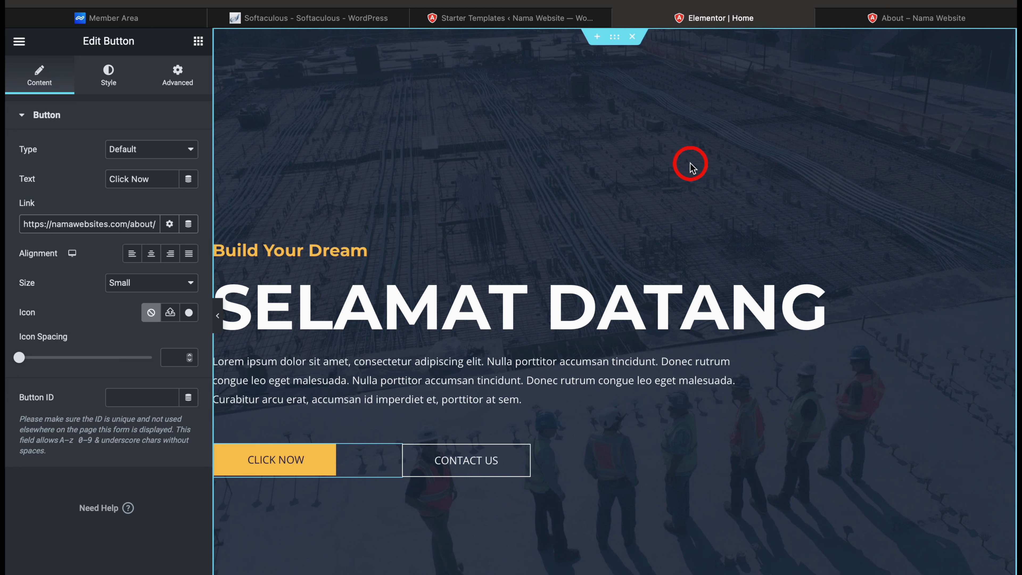
# Upload bg 2.webp from Downloads and set it as the hero section's background image
pyautogui.click(613, 42)
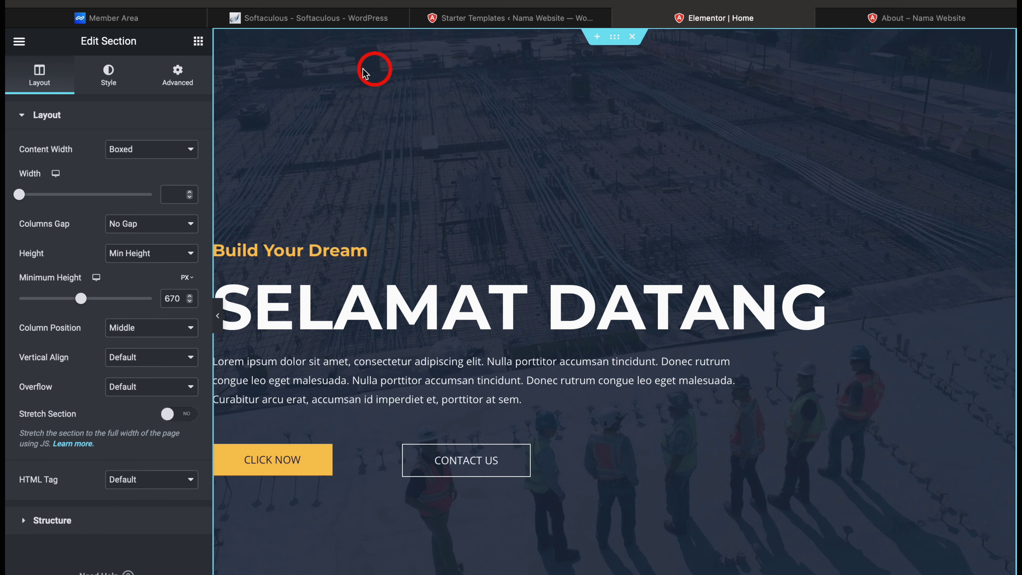
pyautogui.click(108, 76)
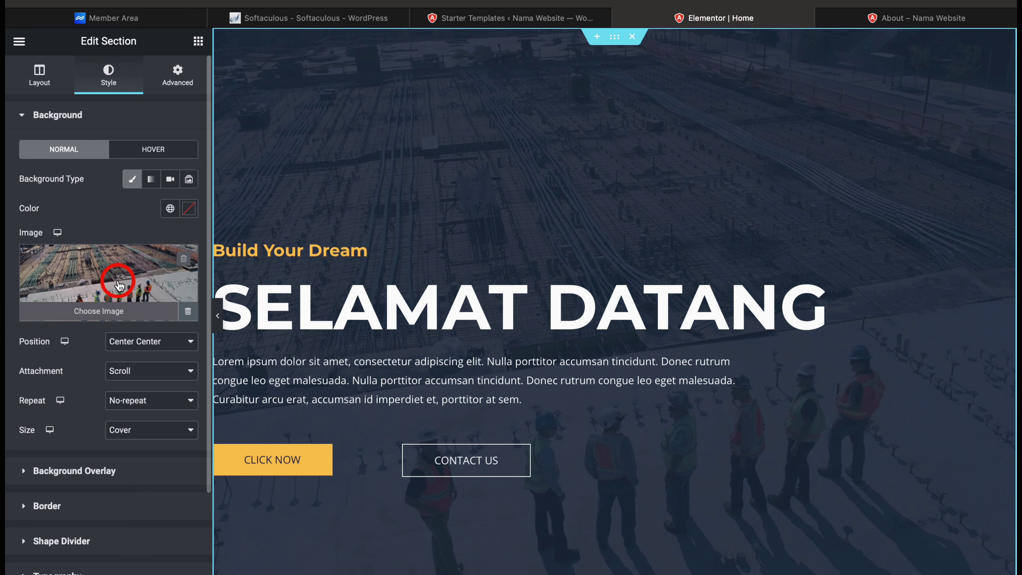
pyautogui.click(119, 285)
pyautogui.click(213, 96)
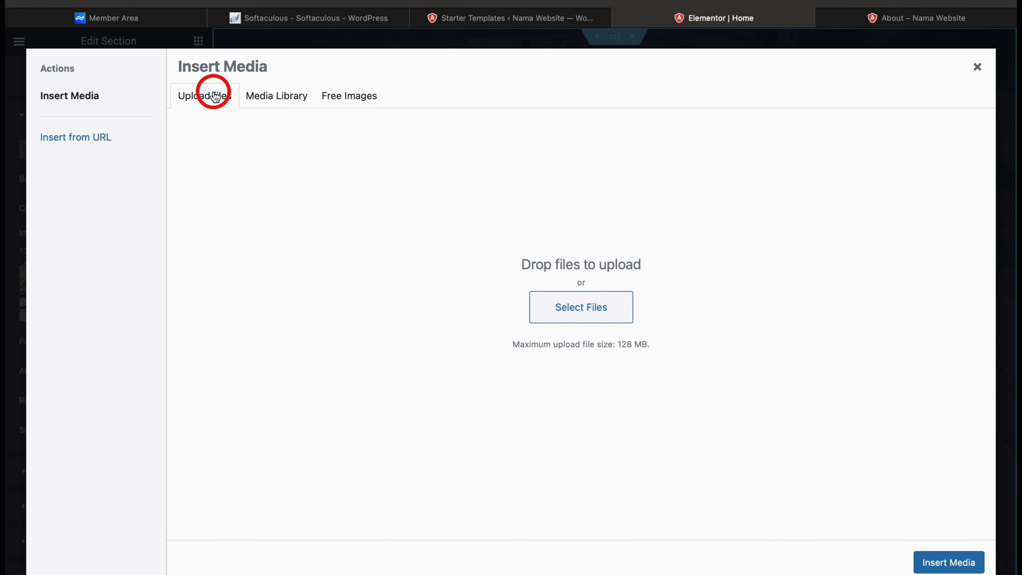
pyautogui.click(556, 308)
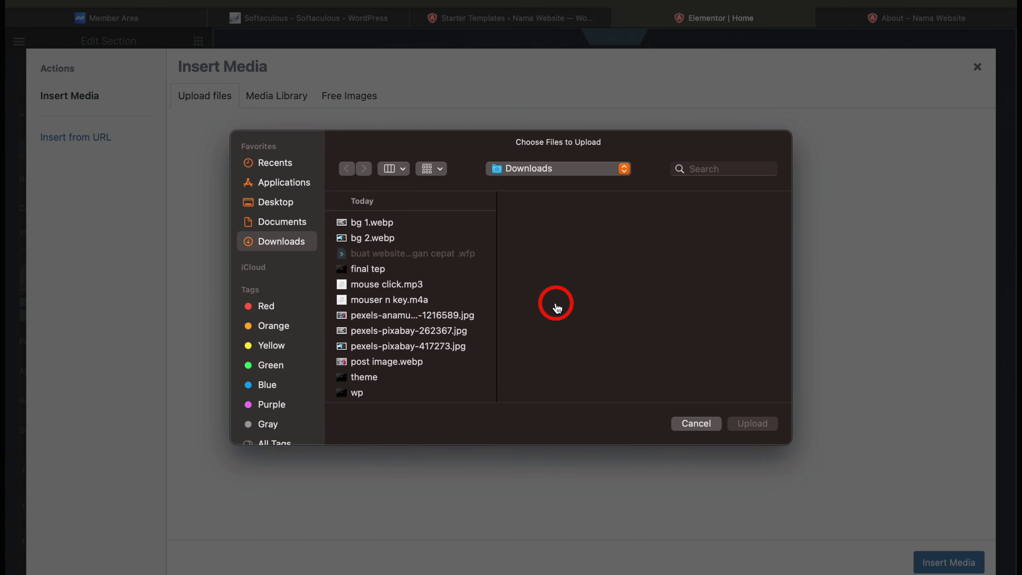
pyautogui.click(386, 224)
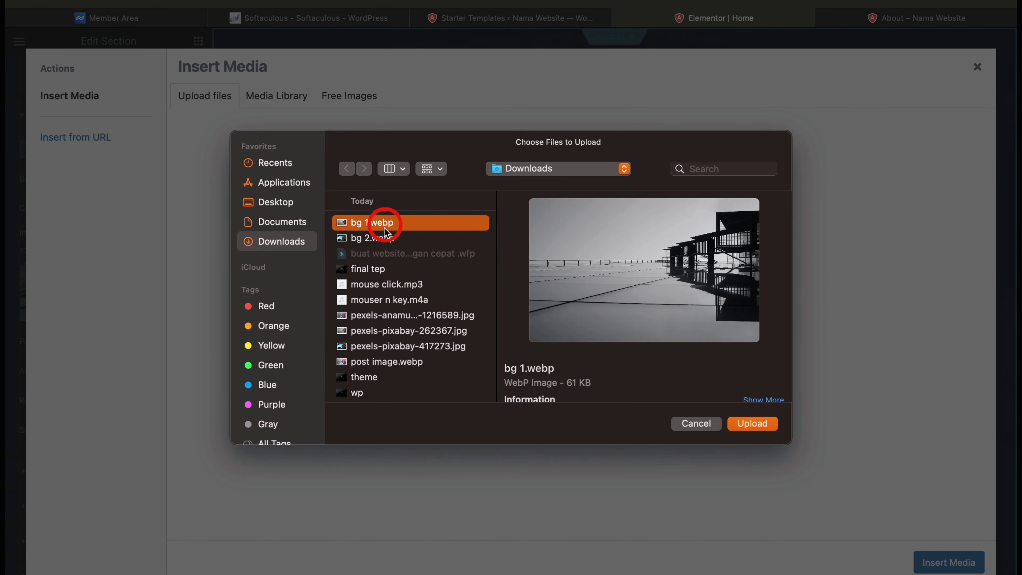
pyautogui.click(385, 239)
pyautogui.click(766, 412)
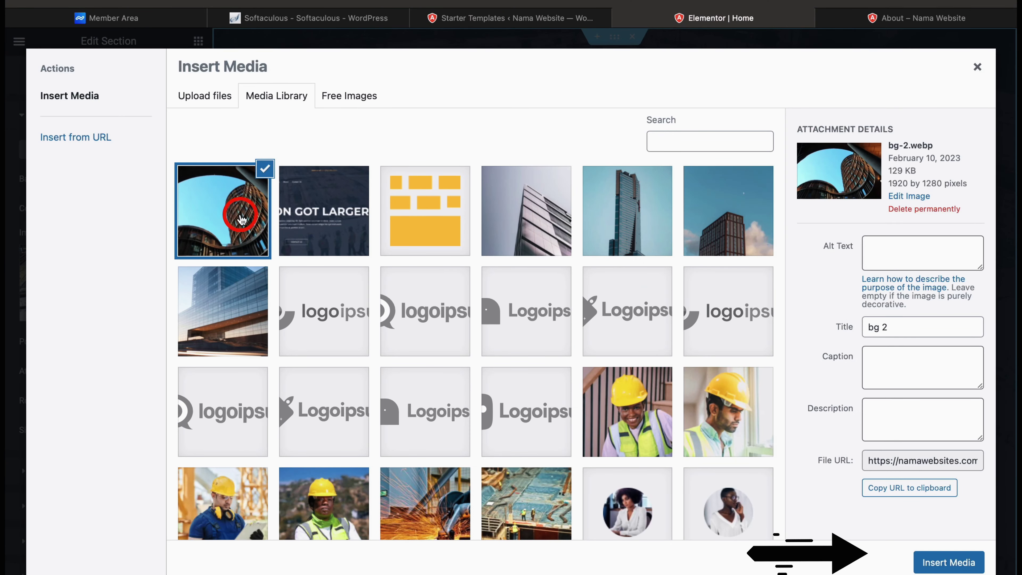
pyautogui.click(238, 221)
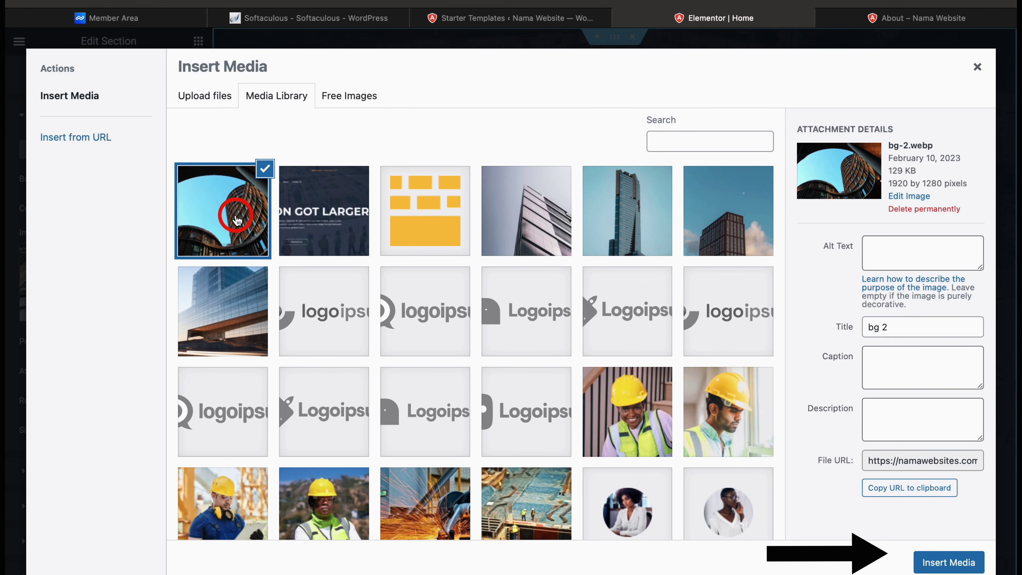
pyautogui.click(928, 563)
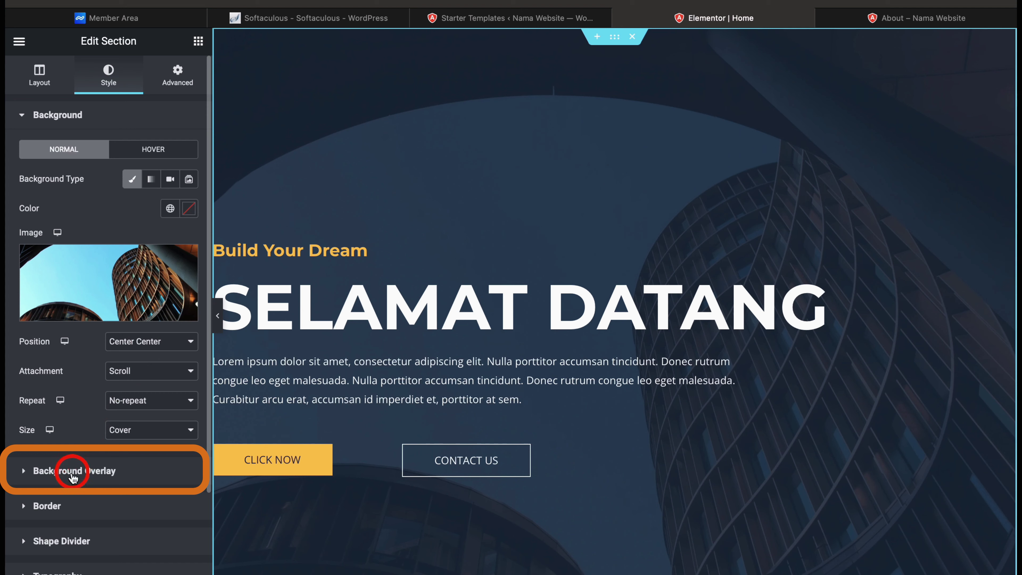
# Expand the hero's Background Overlay and check its #212D45 gradient colour at 0.87 opacity
pyautogui.scroll(-3, 71, 478)
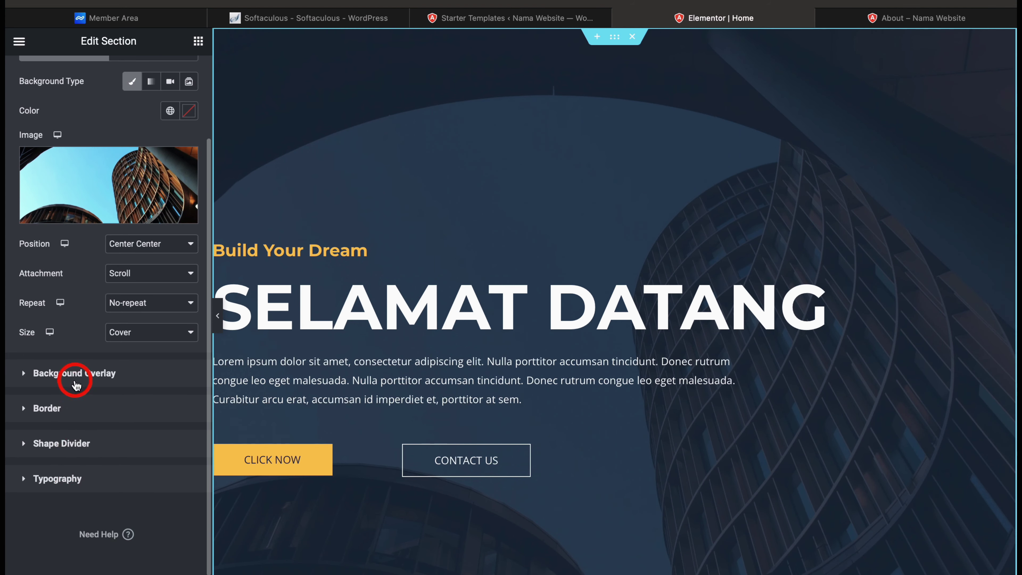
pyautogui.click(75, 373)
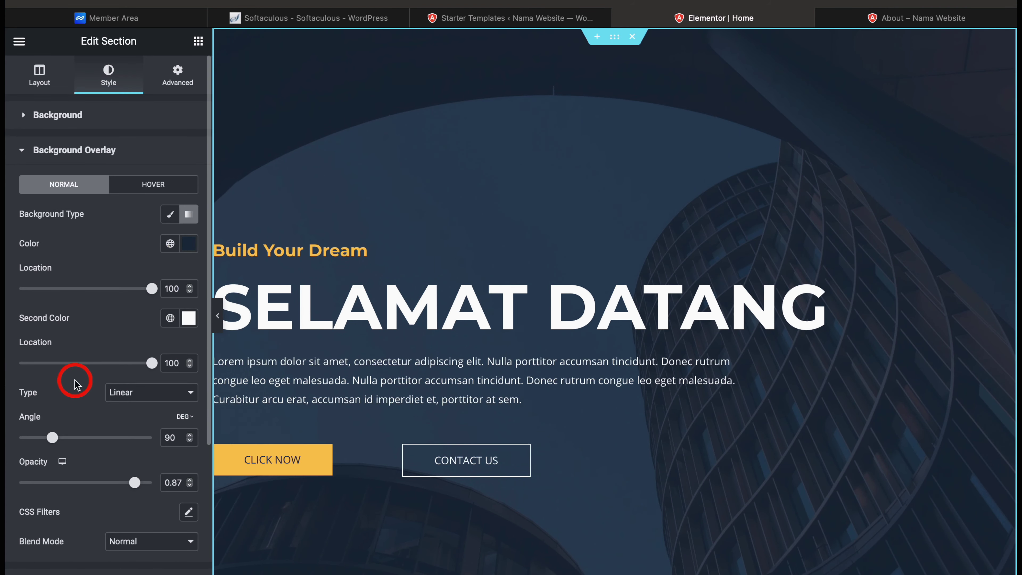
pyautogui.click(186, 244)
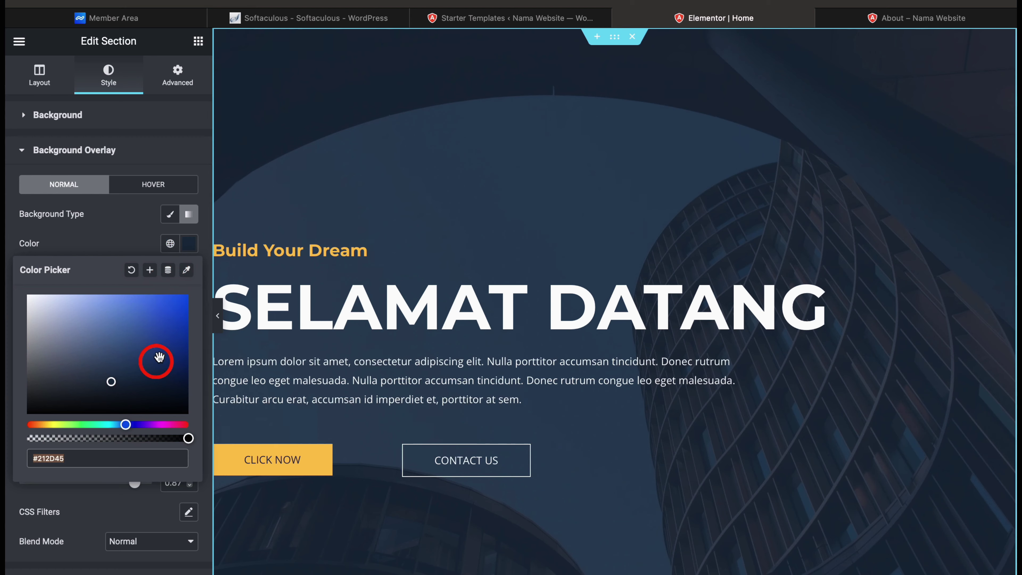
pyautogui.click(187, 244)
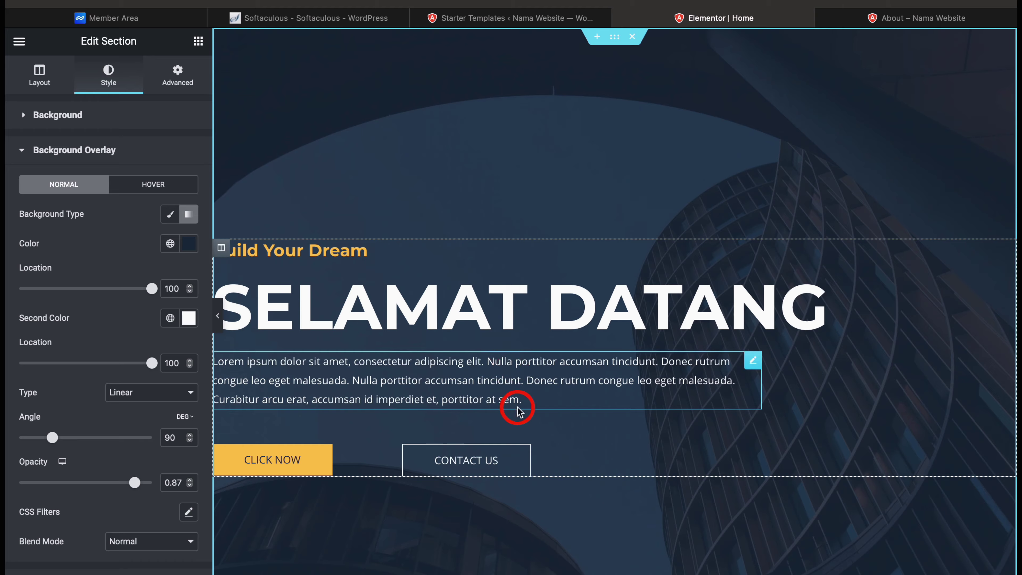
pyautogui.scroll(-10, 518, 411)
pyautogui.scroll(-10, 518, 410)
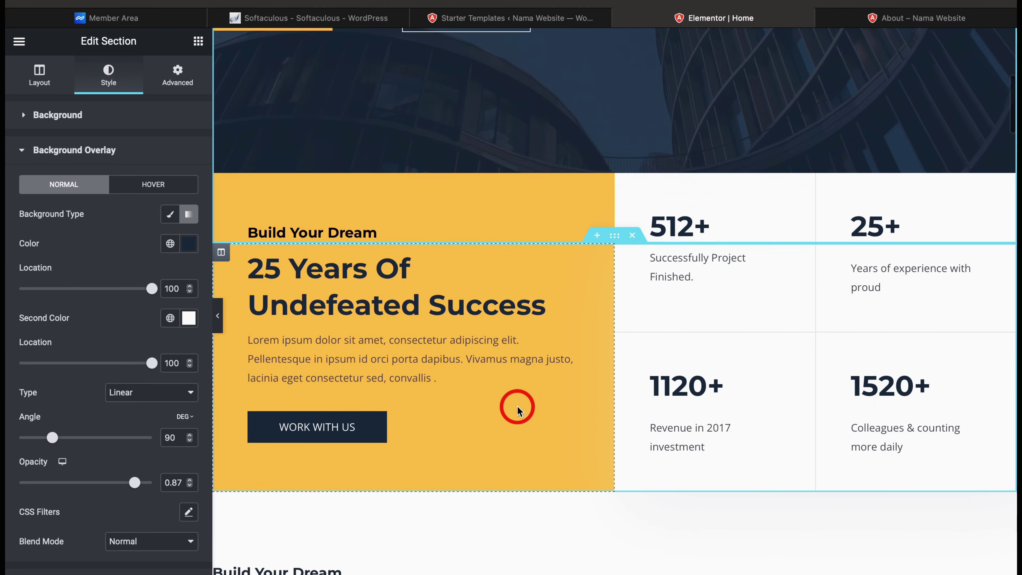
pyautogui.scroll(-5, 518, 411)
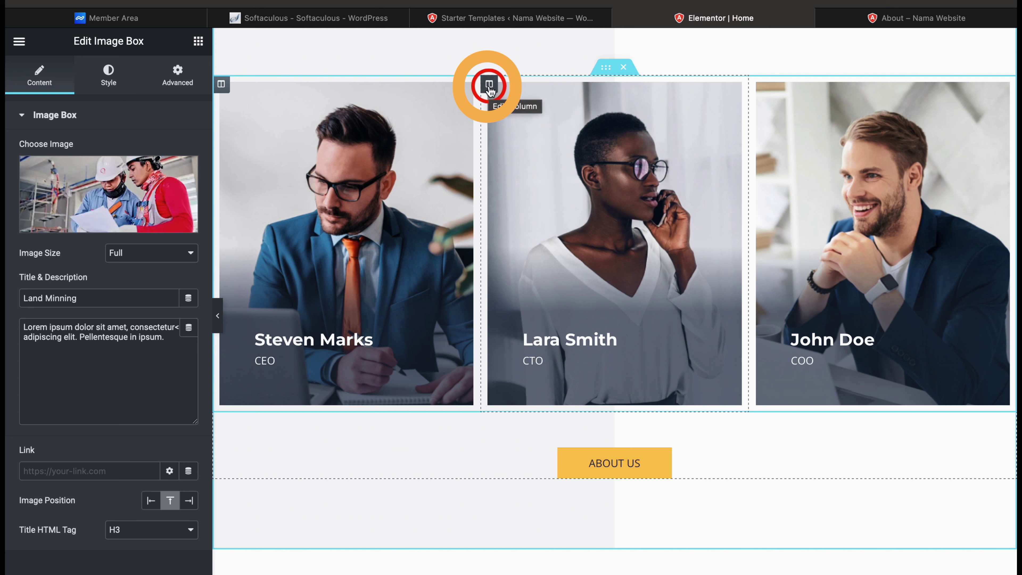
# Select the team member column, view its Style settings, then preview the home page changes
pyautogui.click(489, 86)
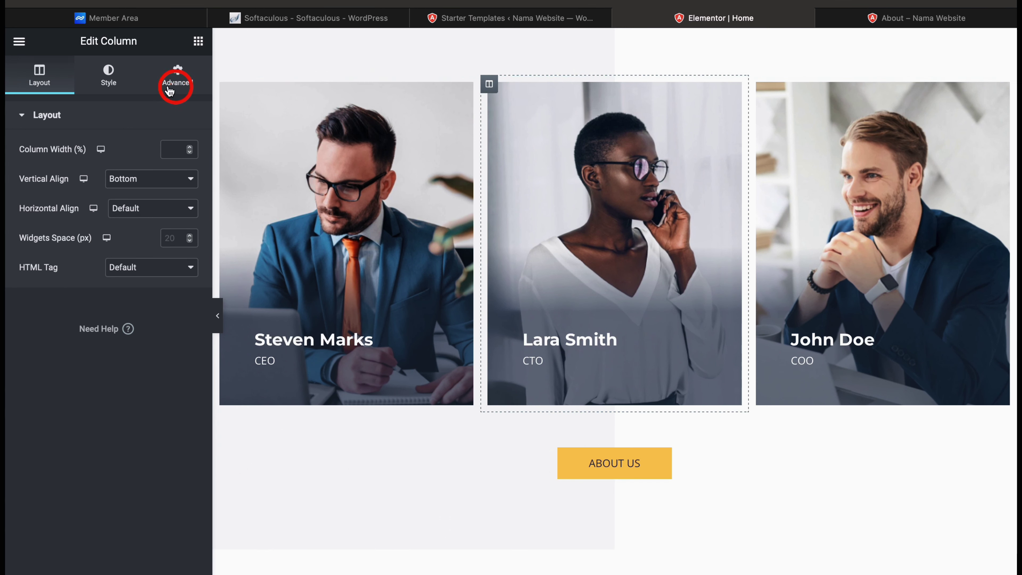
pyautogui.click(116, 80)
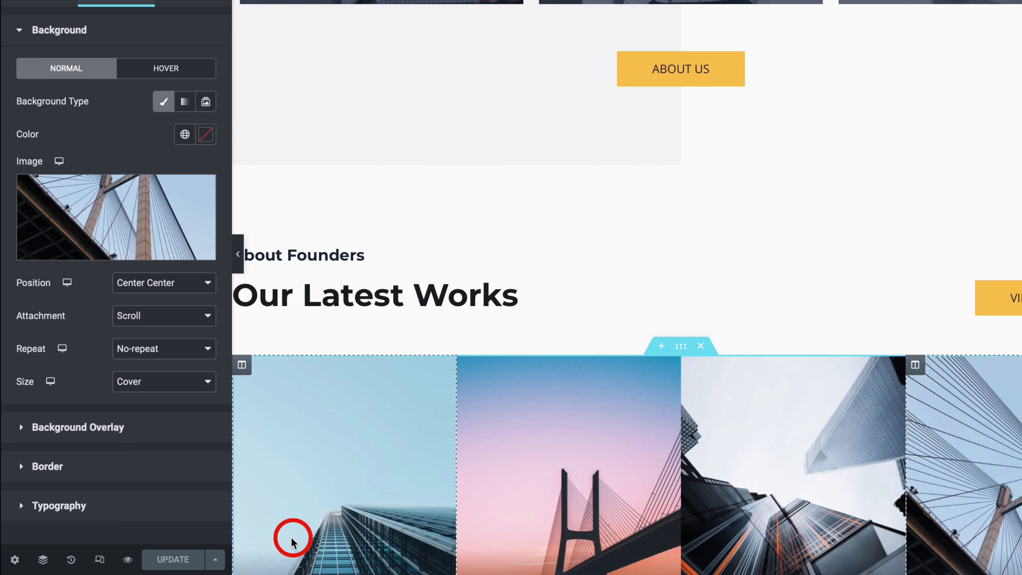
pyautogui.click(128, 560)
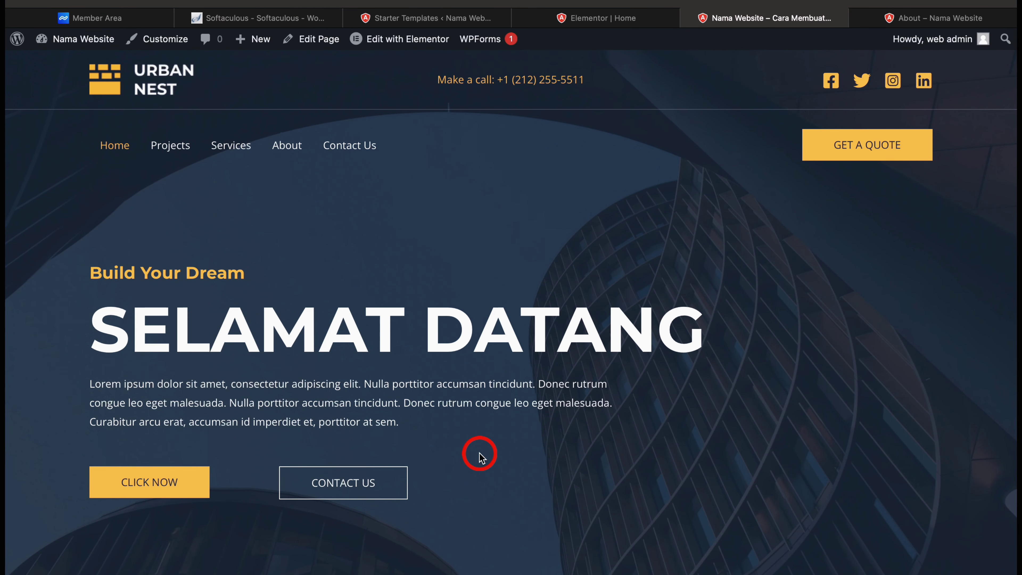
# Scroll through the live homepage, then launch the Astra theme Customizer from the admin bar
pyautogui.scroll(-10, 480, 456)
pyautogui.scroll(-15, 480, 455)
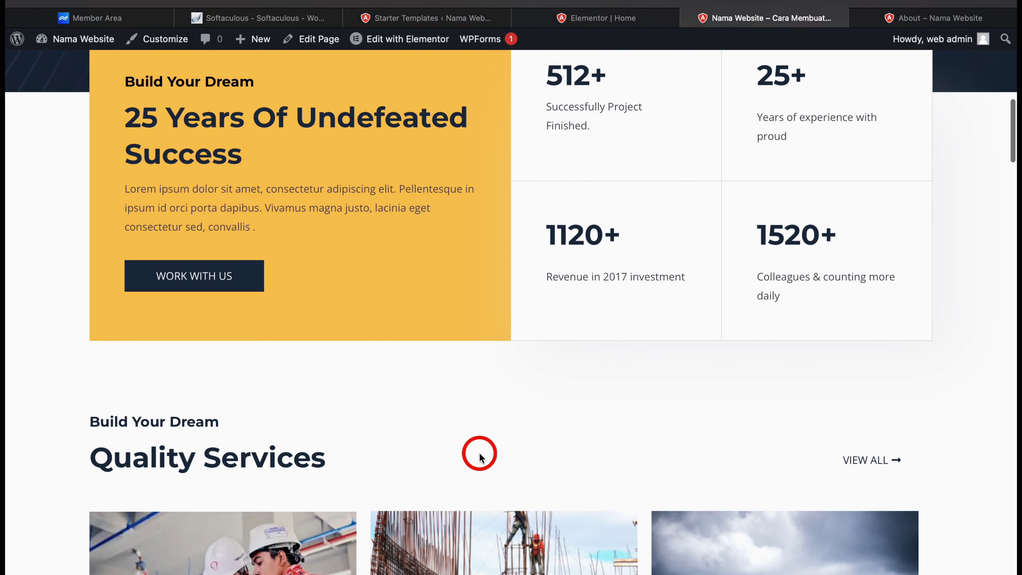
pyautogui.scroll(-15, 480, 457)
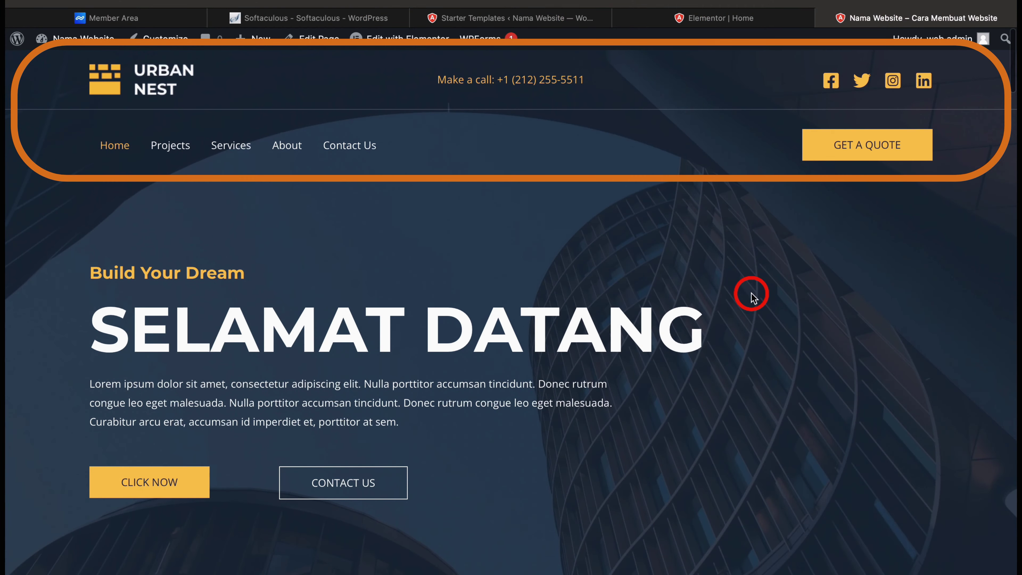
pyautogui.scroll(-15, 751, 296)
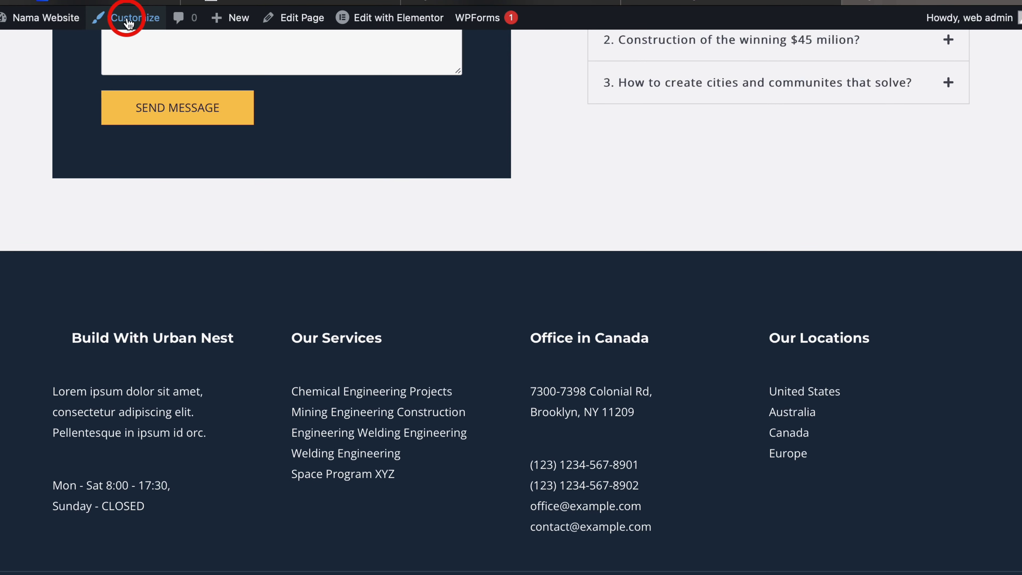
pyautogui.click(129, 23)
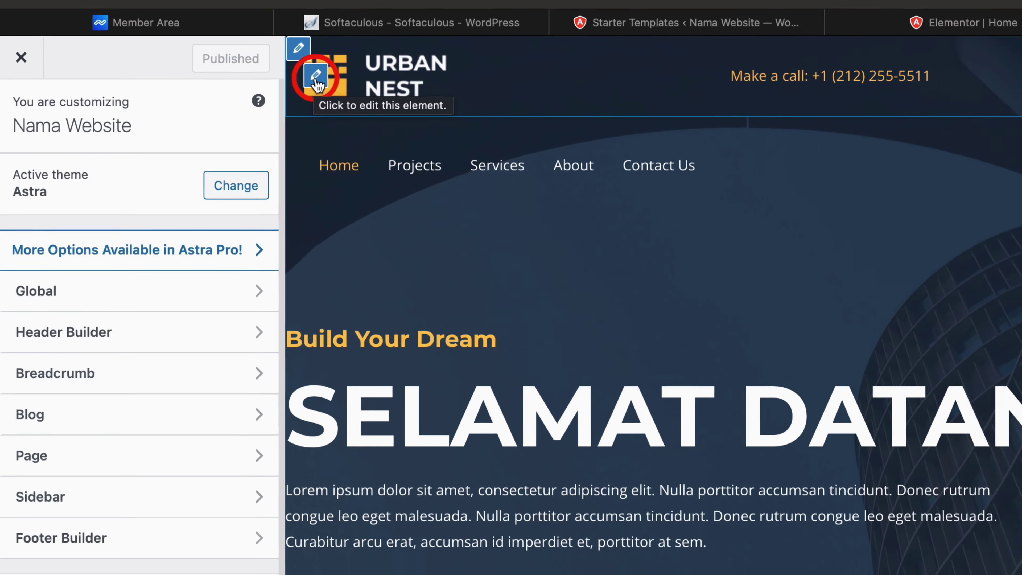
# Review the header Social Icons (Facebook, Twitter, Instagram, Linkedin) and Instagram's link, then open Primary Menu settings
pyautogui.click(341, 70)
pyautogui.click(251, 90)
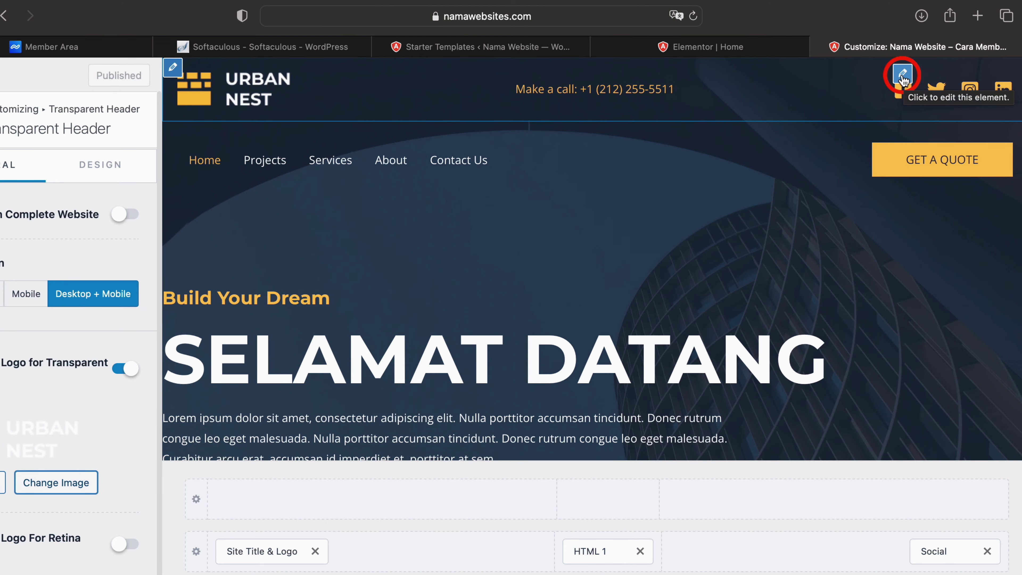
pyautogui.click(902, 74)
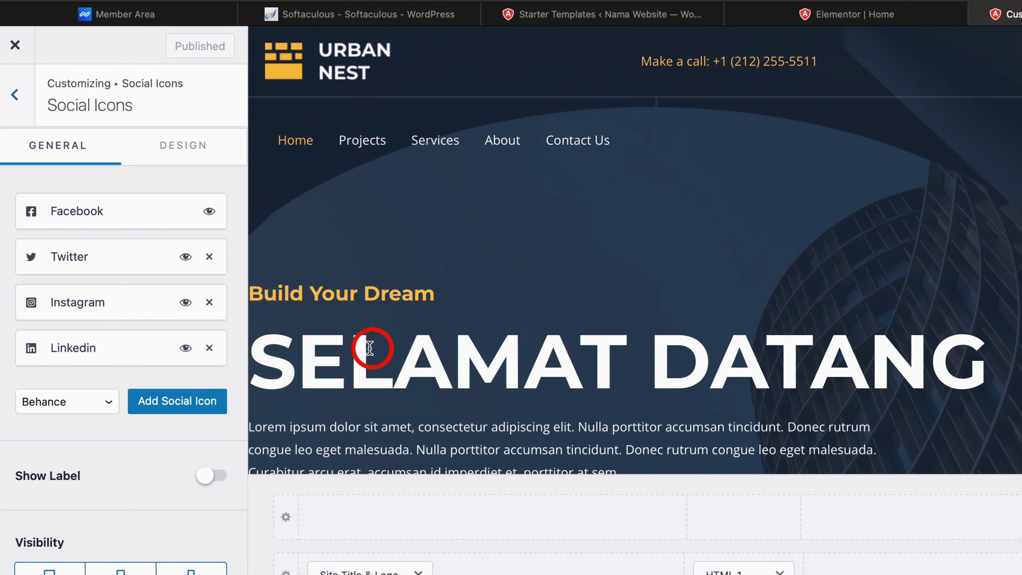
pyautogui.click(119, 304)
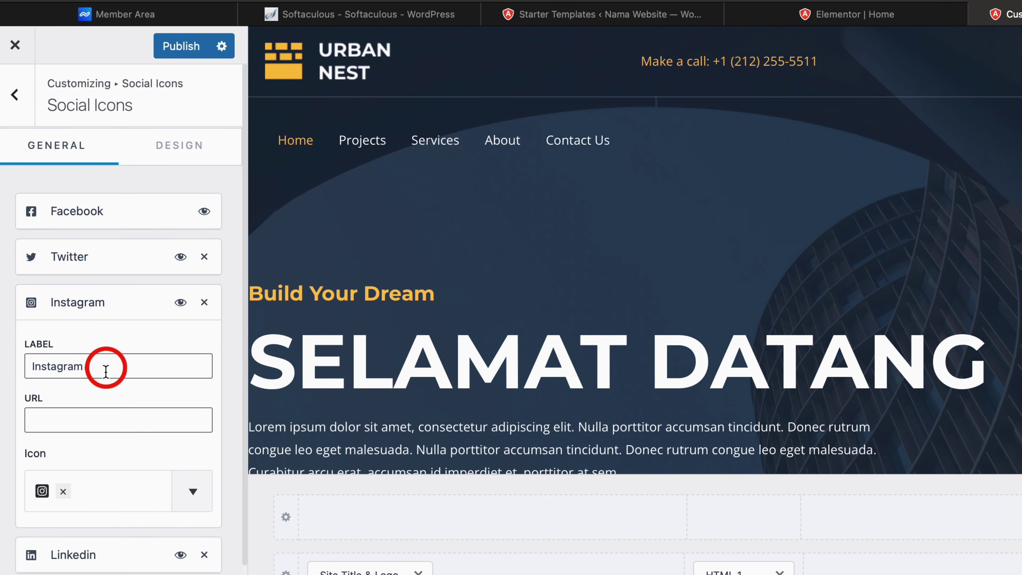
pyautogui.click(94, 423)
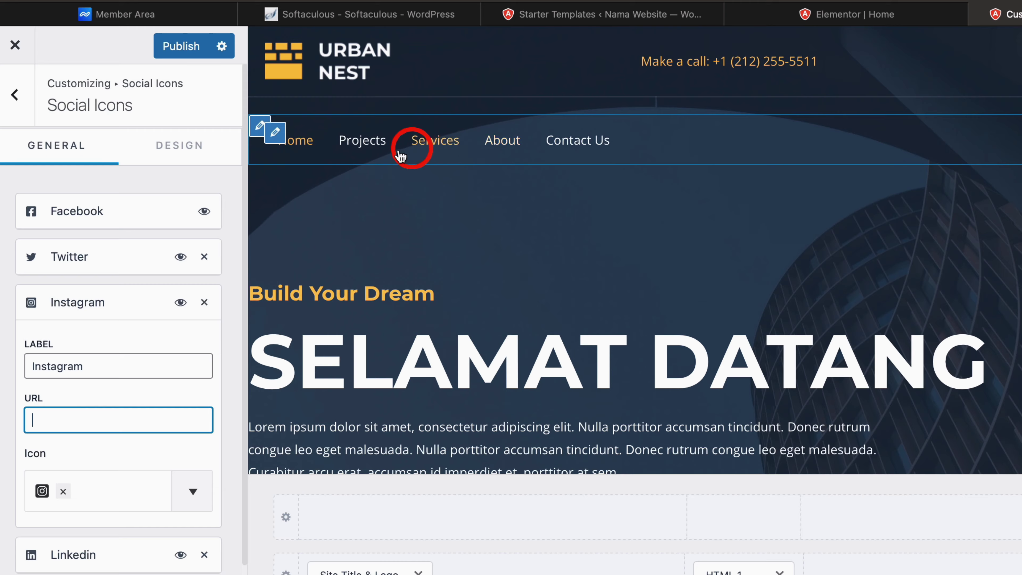
pyautogui.click(268, 132)
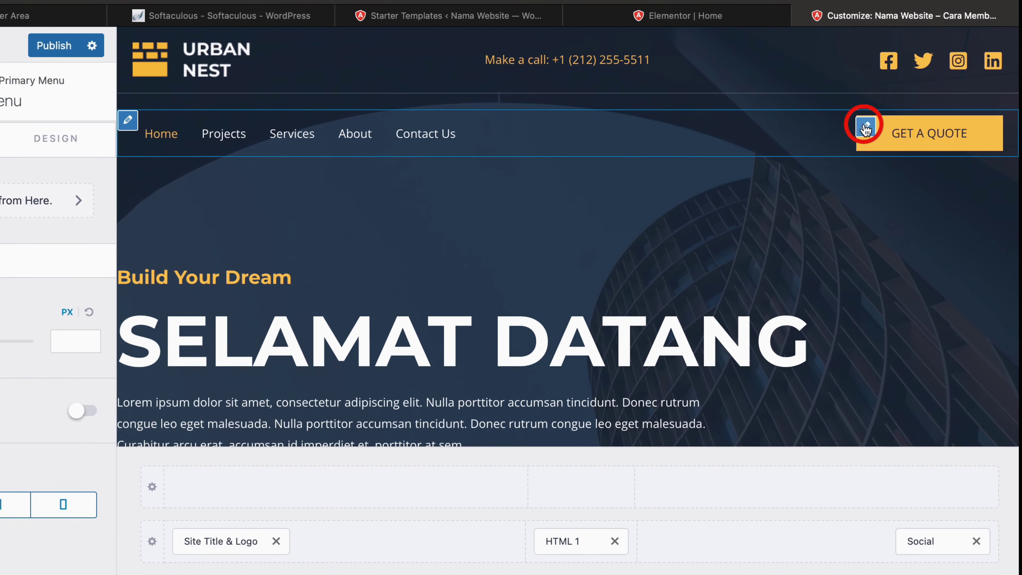
# Open the GET A QUOTE button settings, with text 'Get A Quote' and link '#', then scroll the preview to the footer
pyautogui.click(876, 132)
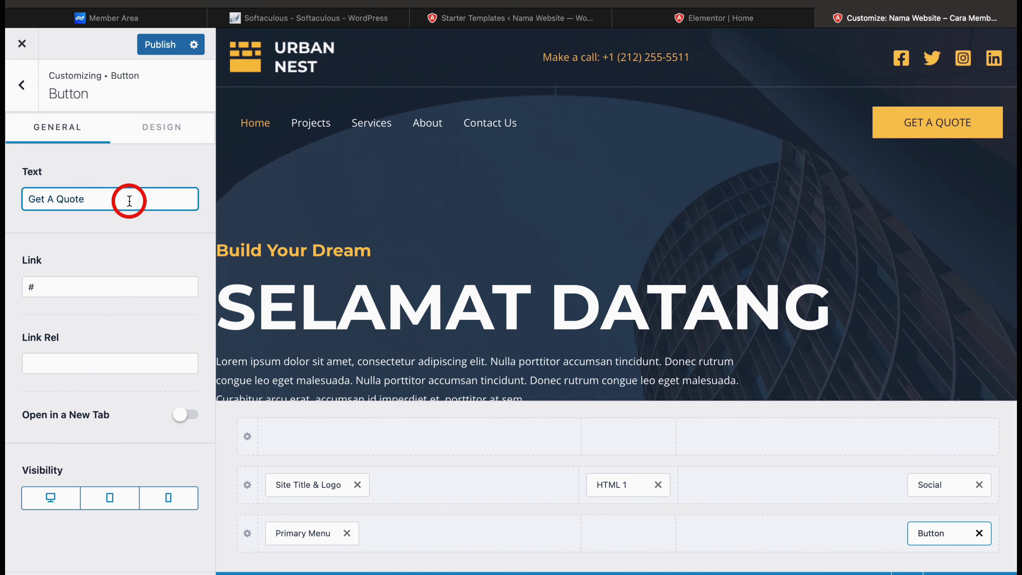
pyautogui.click(116, 286)
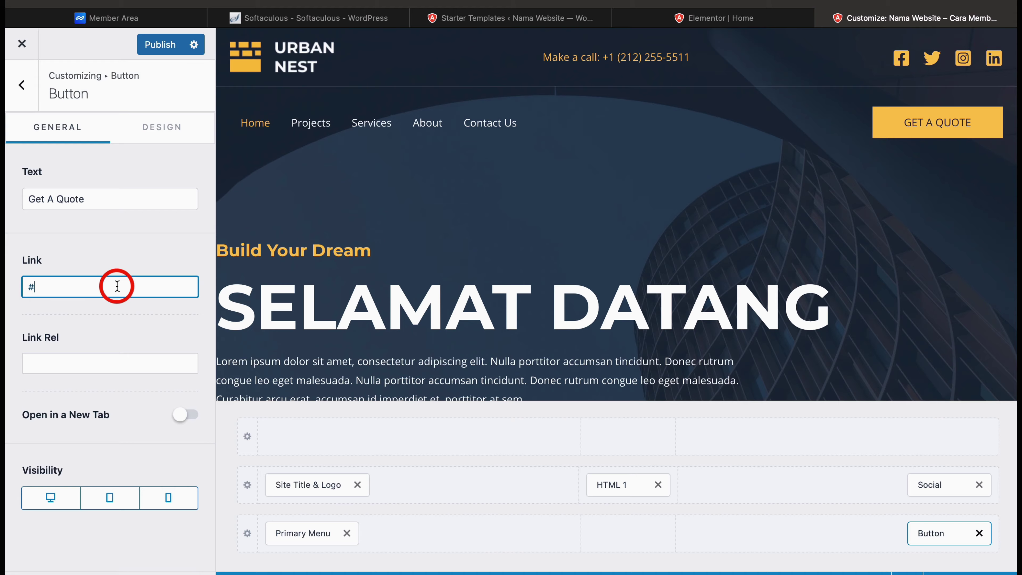
pyautogui.scroll(-5, 303, 350)
pyautogui.scroll(-10, 302, 352)
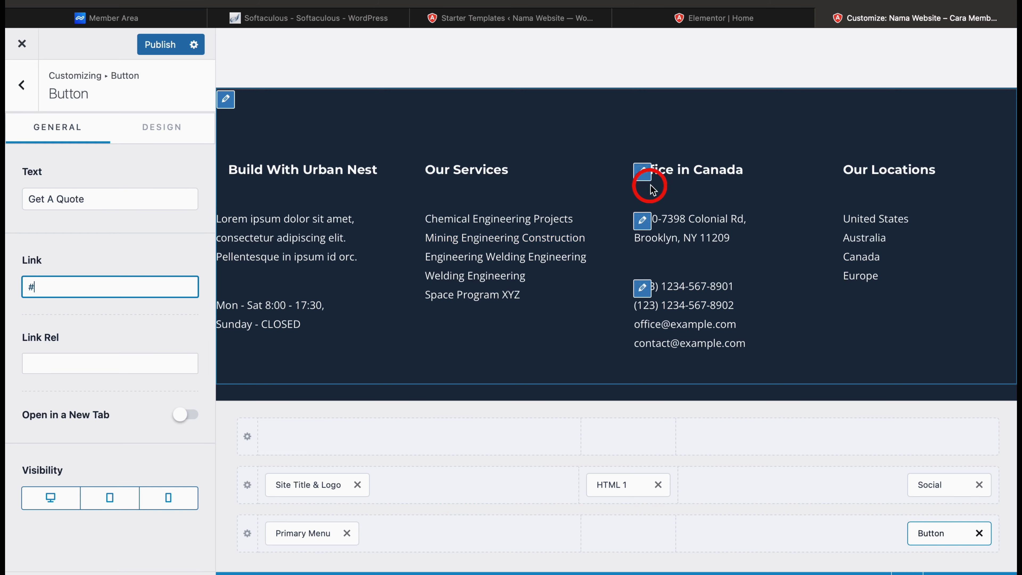
# Paste the office address into an empty paragraph in the Office in Canada footer column
pyautogui.click(643, 174)
pyautogui.scroll(-2, 651, 330)
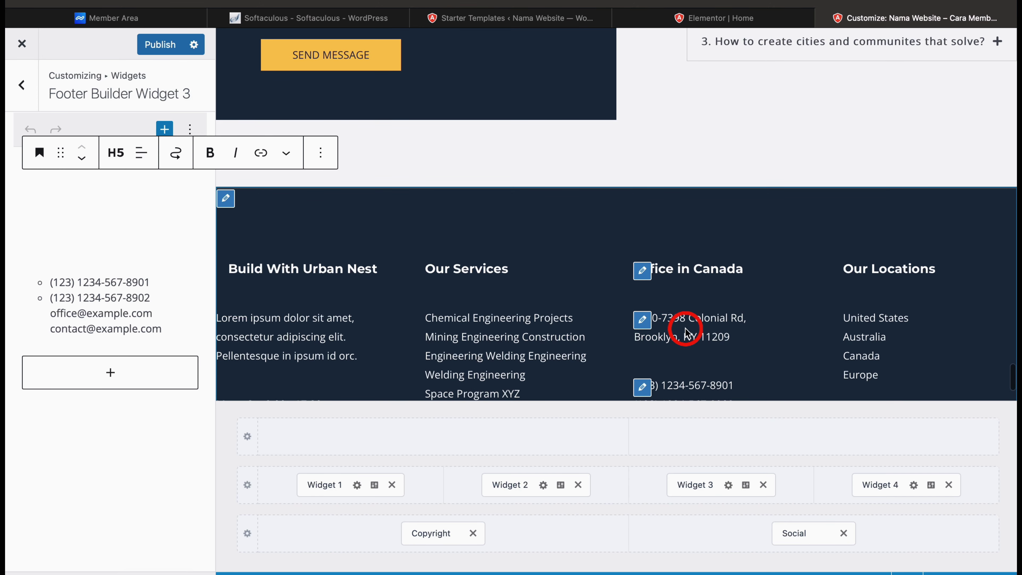
pyautogui.click(137, 248)
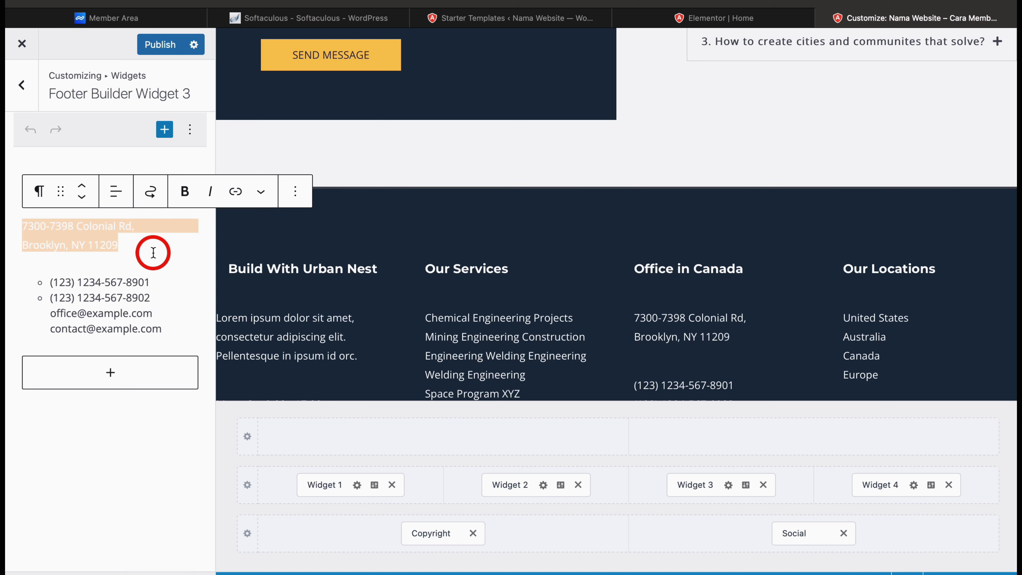
# Colour the address paragraph text Theme Color 4 (#4B4F58)
pyautogui.click(297, 195)
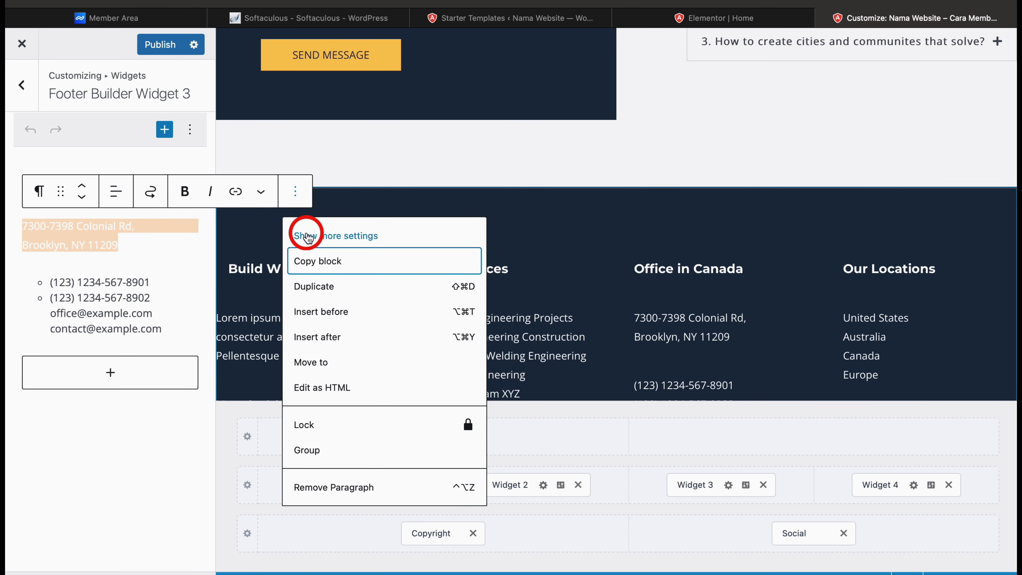
pyautogui.click(300, 236)
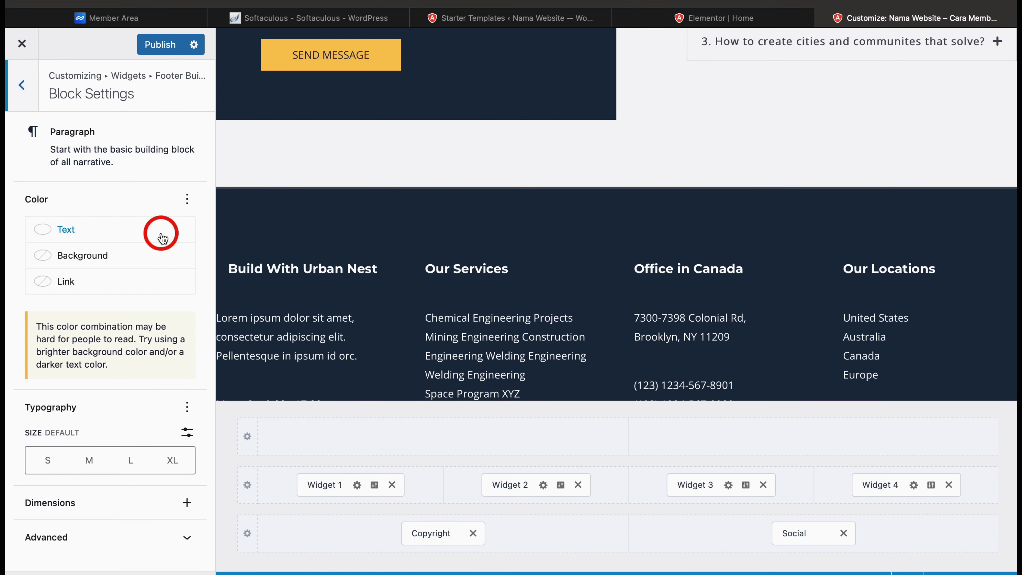
pyautogui.click(162, 237)
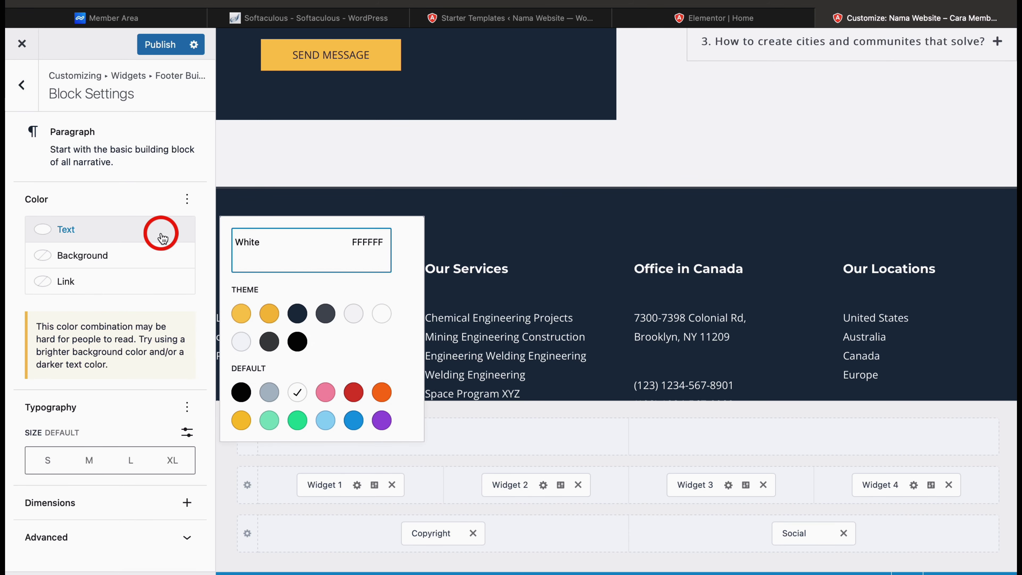
pyautogui.click(325, 318)
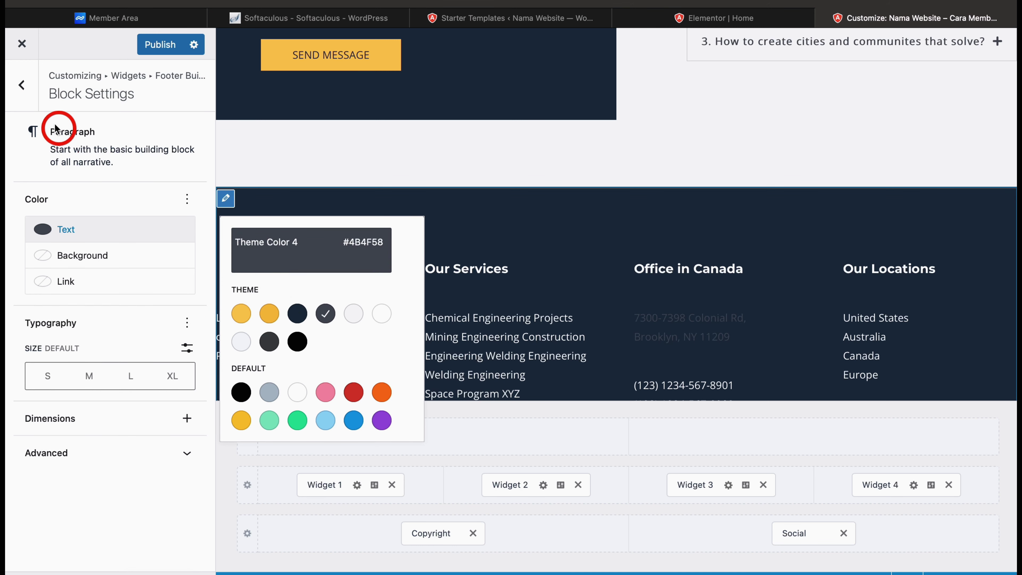
pyautogui.click(25, 92)
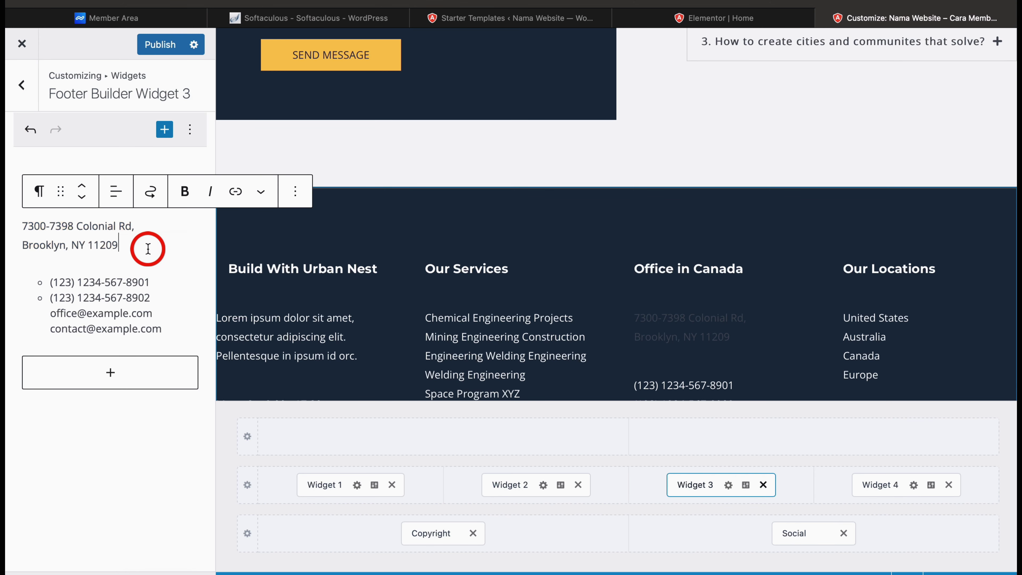
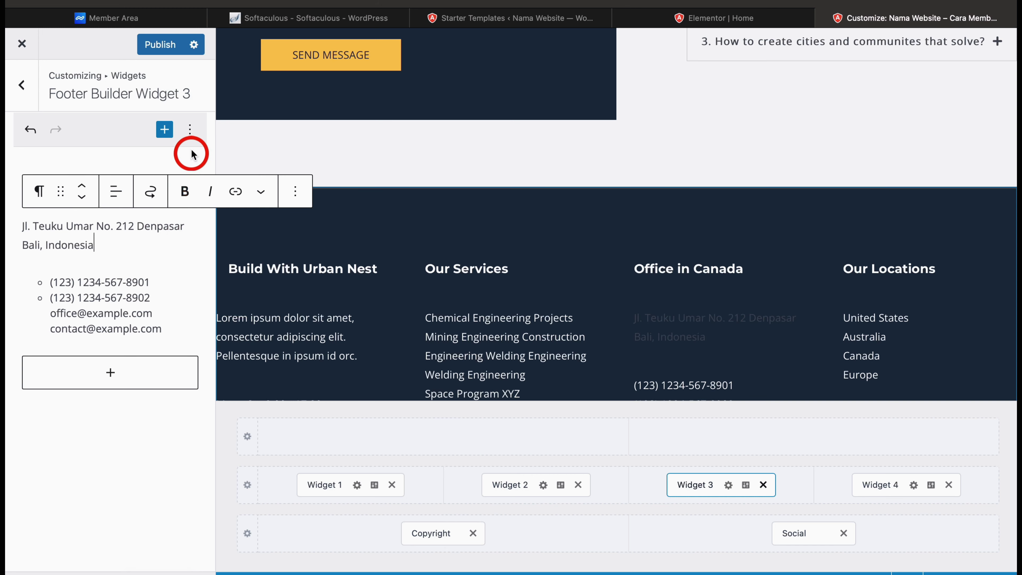
# Replace the footer address with the Bali, Indonesia address and colour it Theme Color 5
pyautogui.click(298, 193)
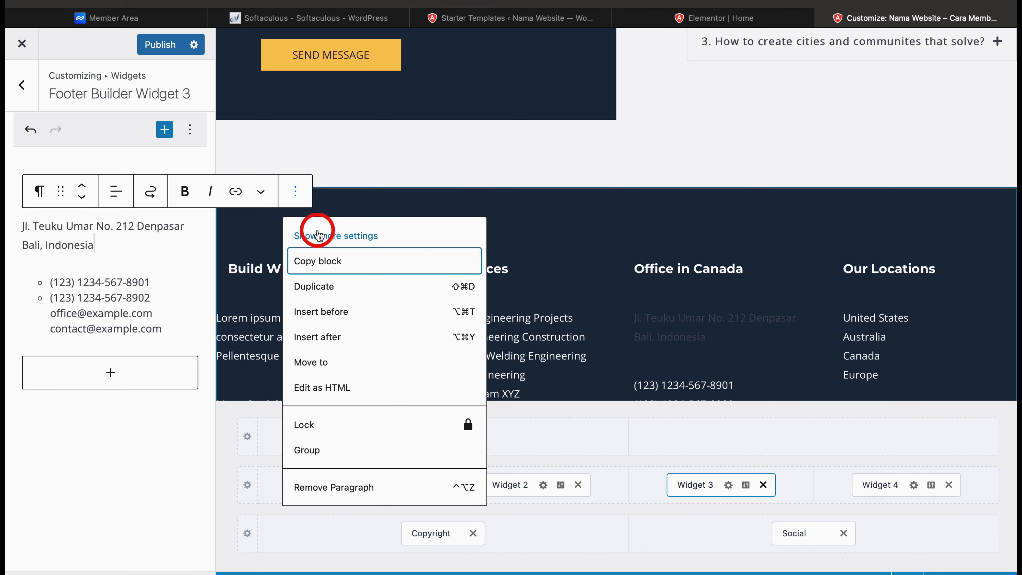
pyautogui.click(319, 236)
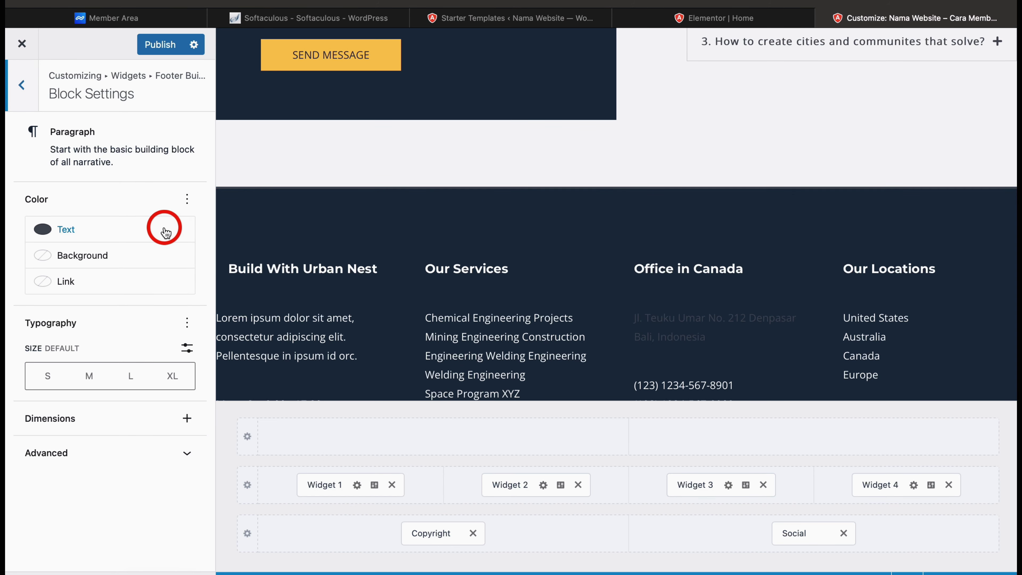
pyautogui.click(165, 232)
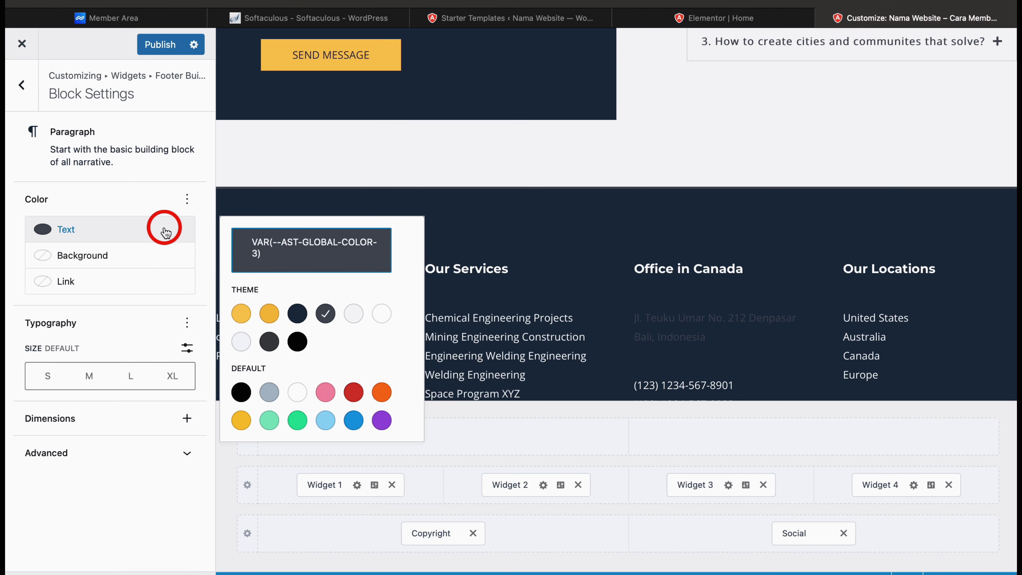
pyautogui.click(357, 315)
pyautogui.click(21, 85)
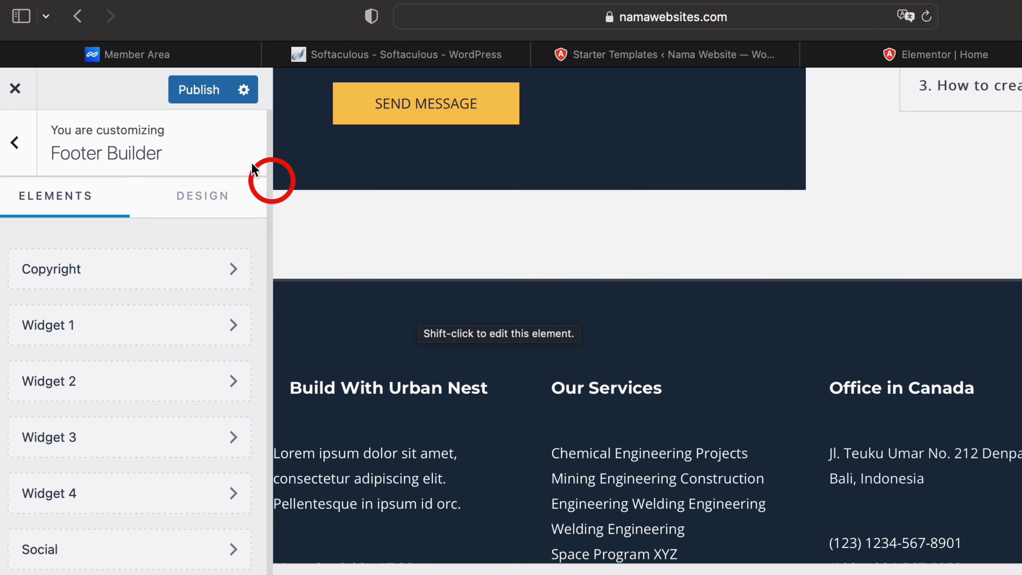
# Publish the footer changes and close the Customizer to return to the live homepage
pyautogui.click(187, 94)
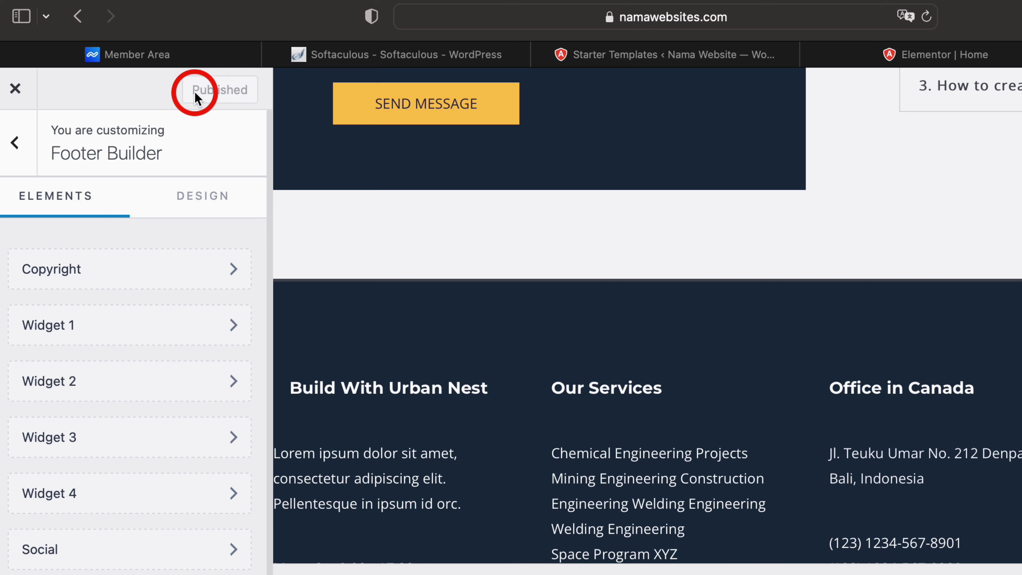
pyautogui.click(15, 88)
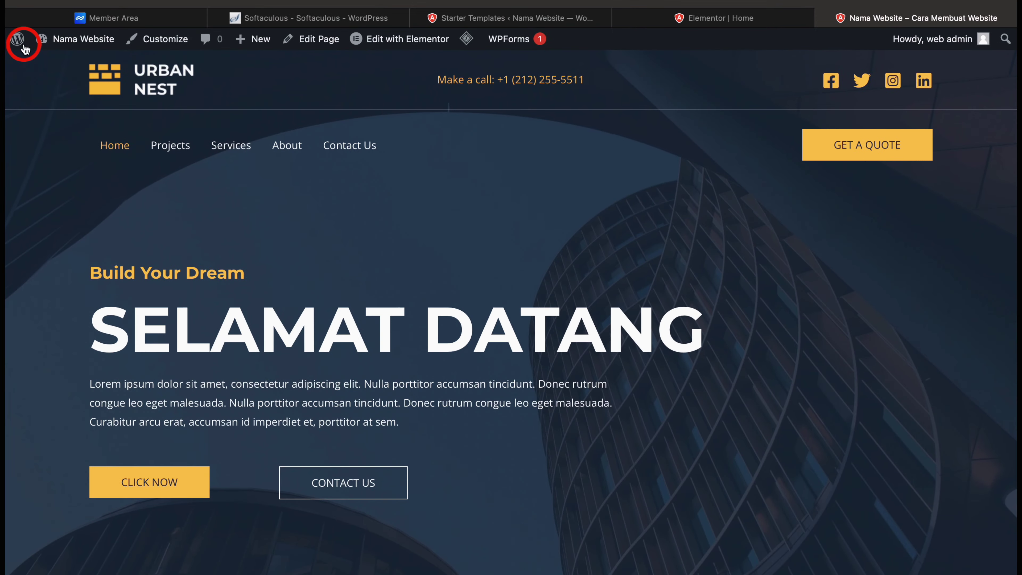